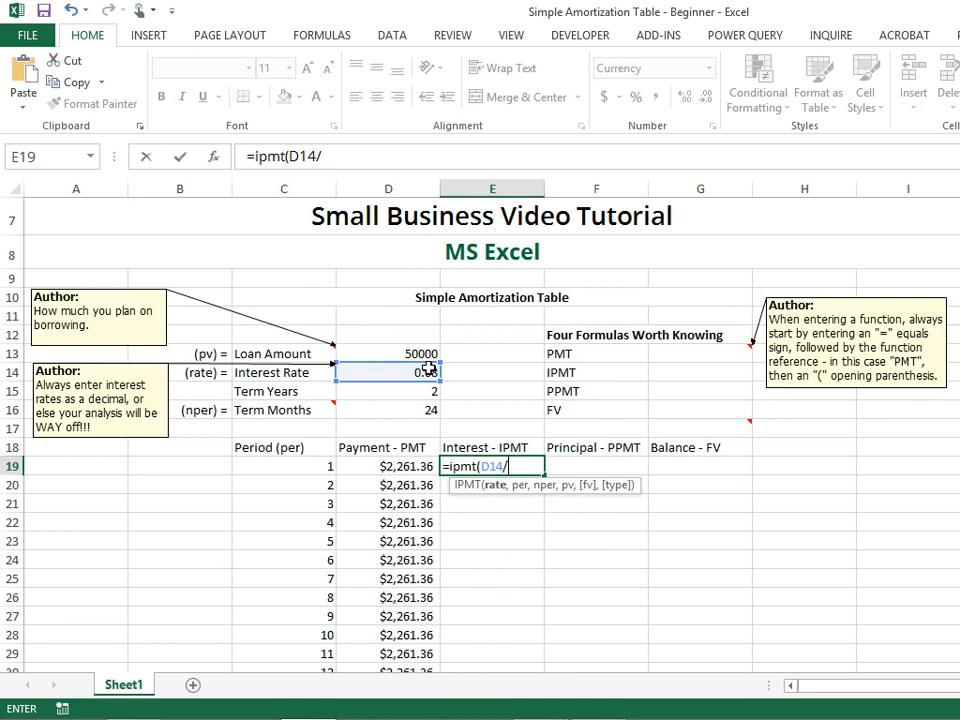
Complete the IPMT formula in E19 as =ipmt(D14/12,C19,D16,D13) and enter it.
type("12,")
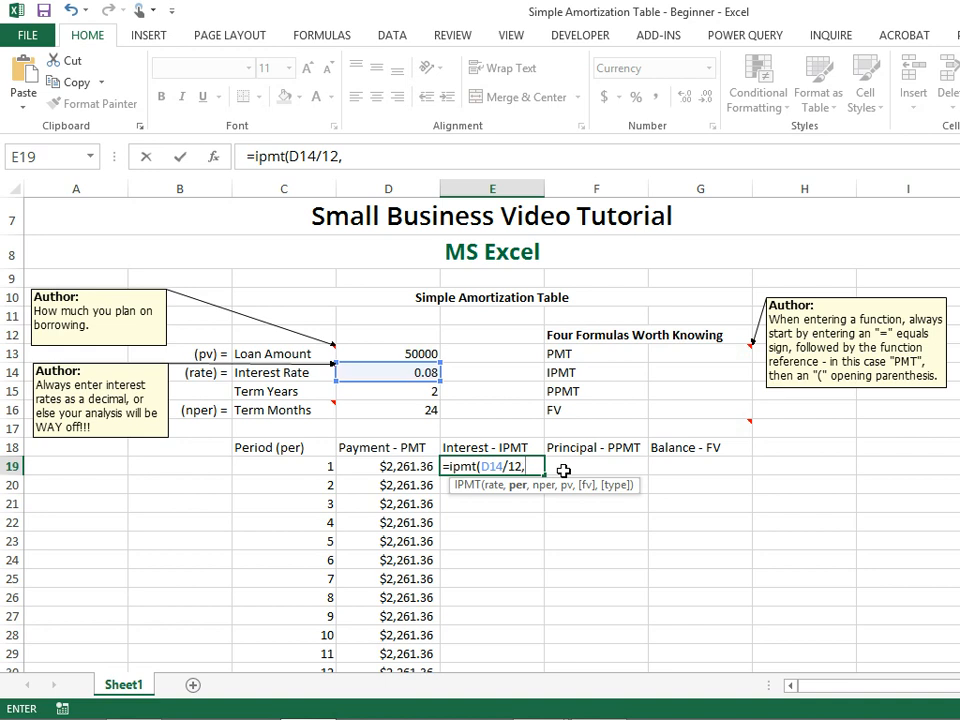
left_click(306, 467)
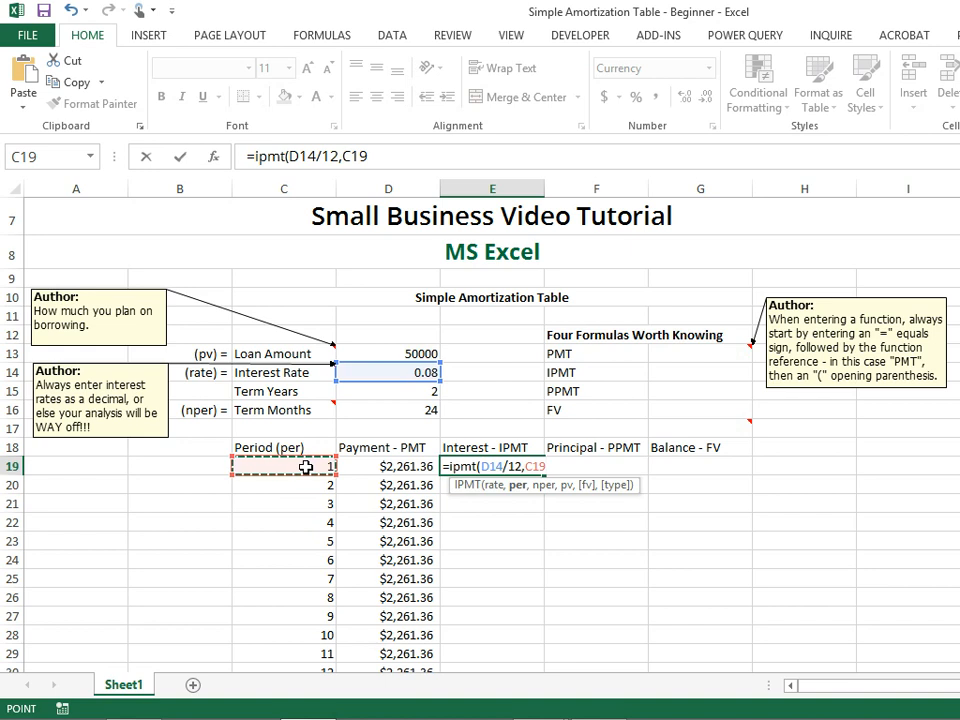
type(",")
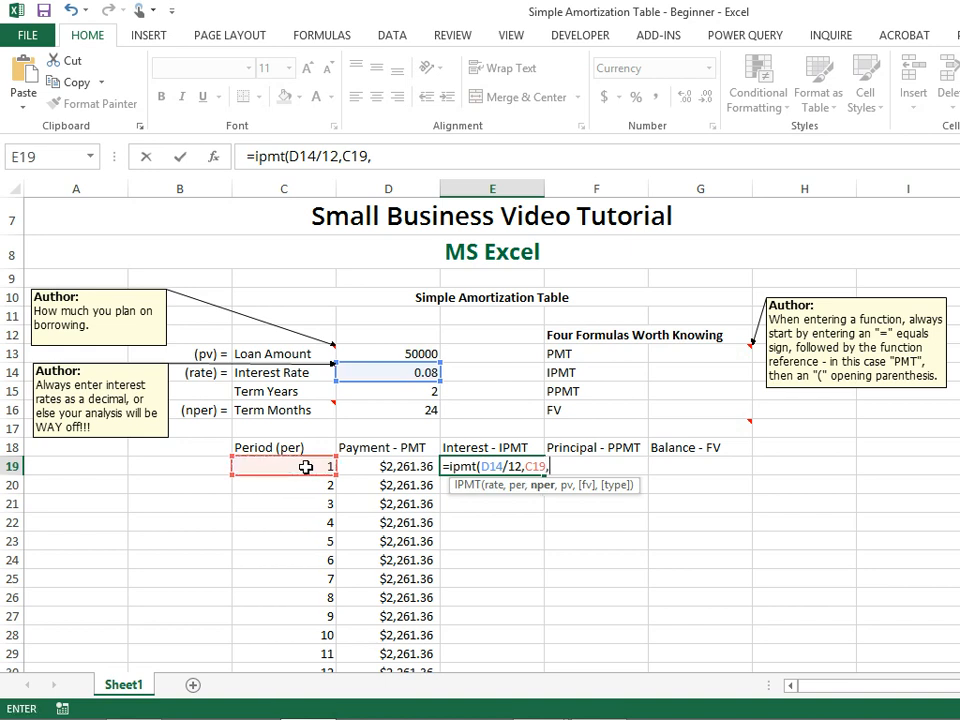
left_click(396, 411)
type(",")
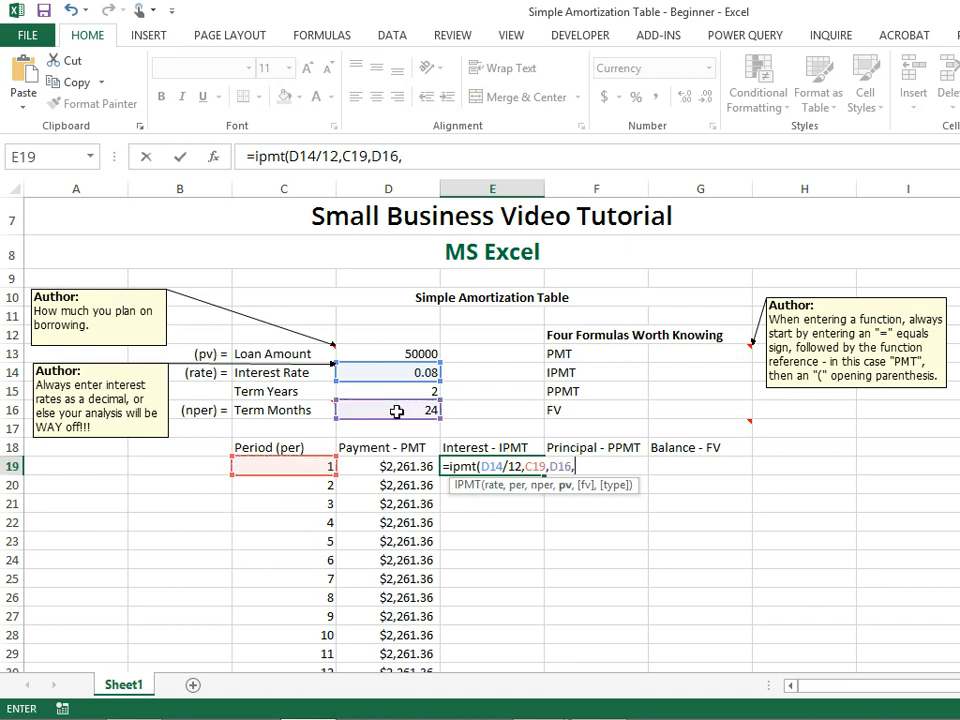
left_click(430, 353)
type(")")
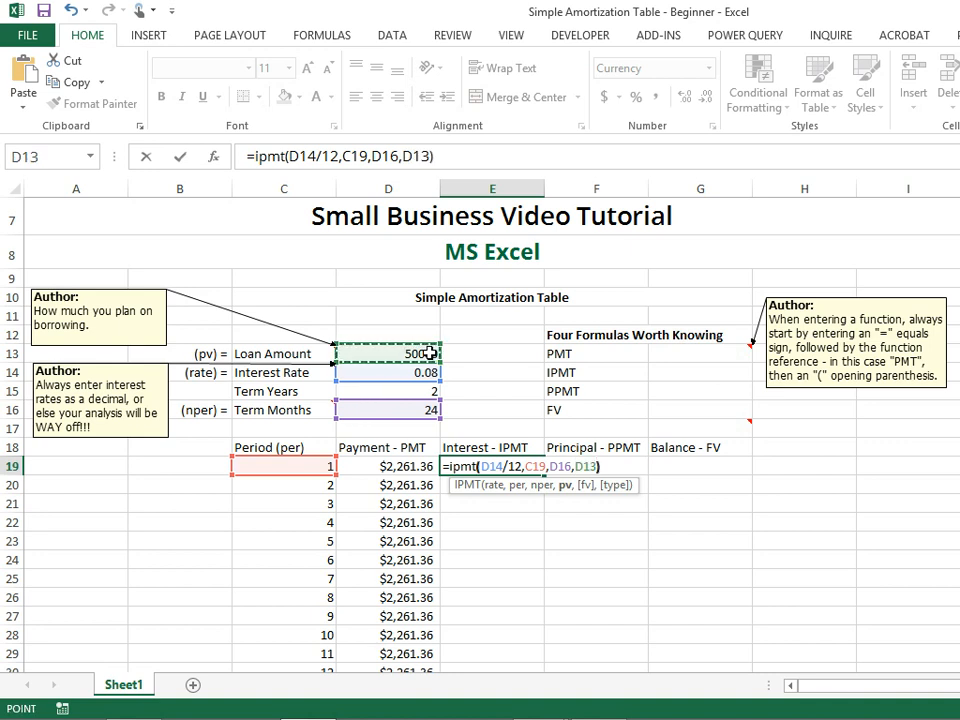
key("Return")
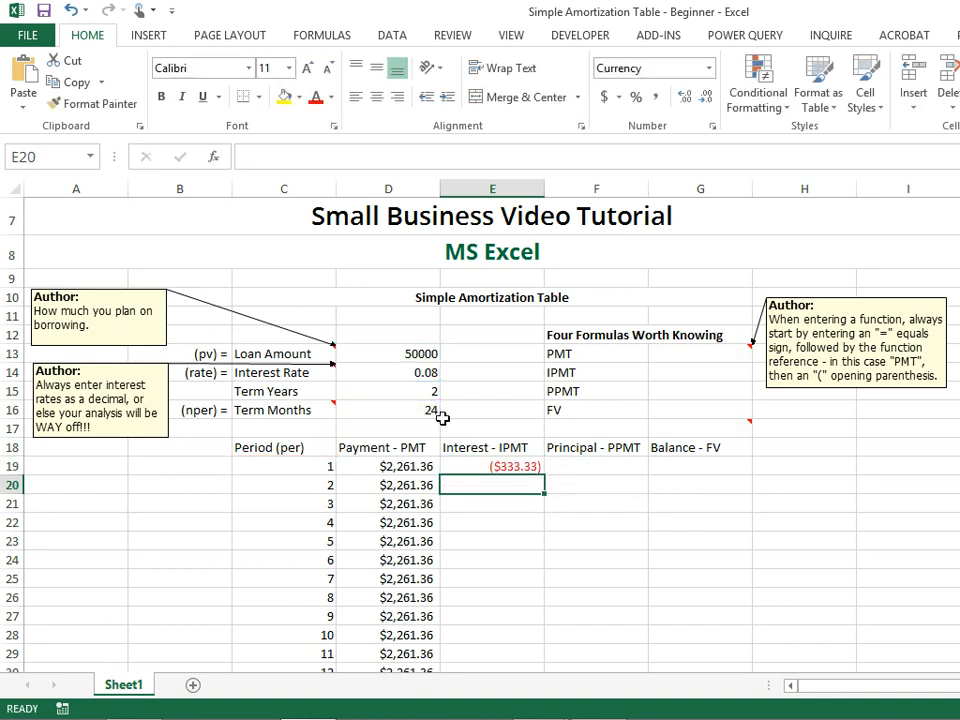
Reopen E19's formula and negate the loan amount argument as -D13.
left_click(473, 466)
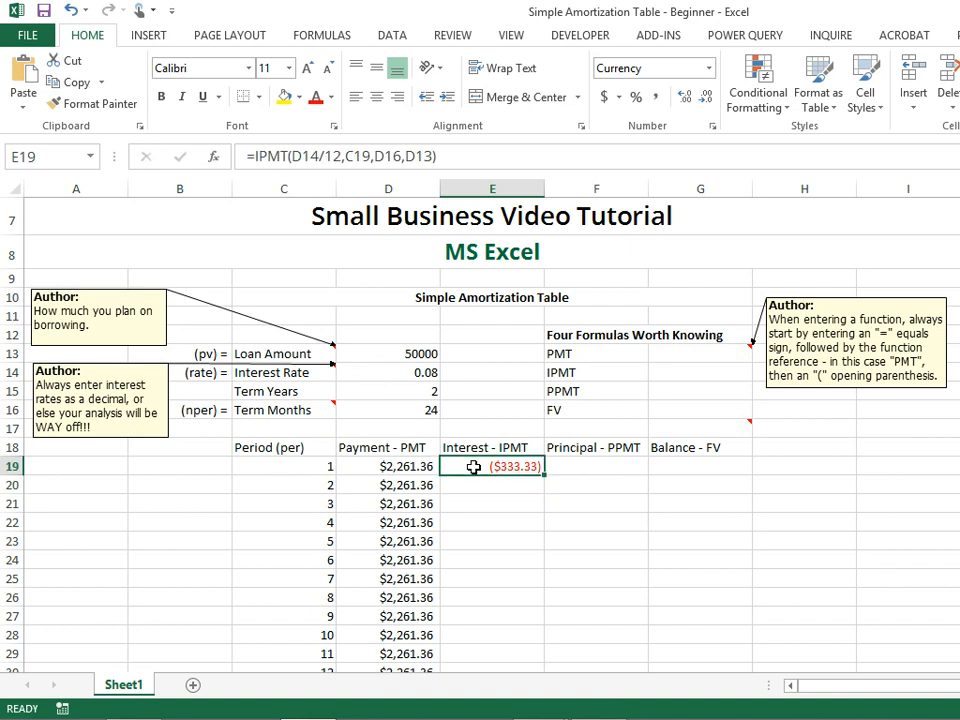
left_click(408, 156)
type("-")
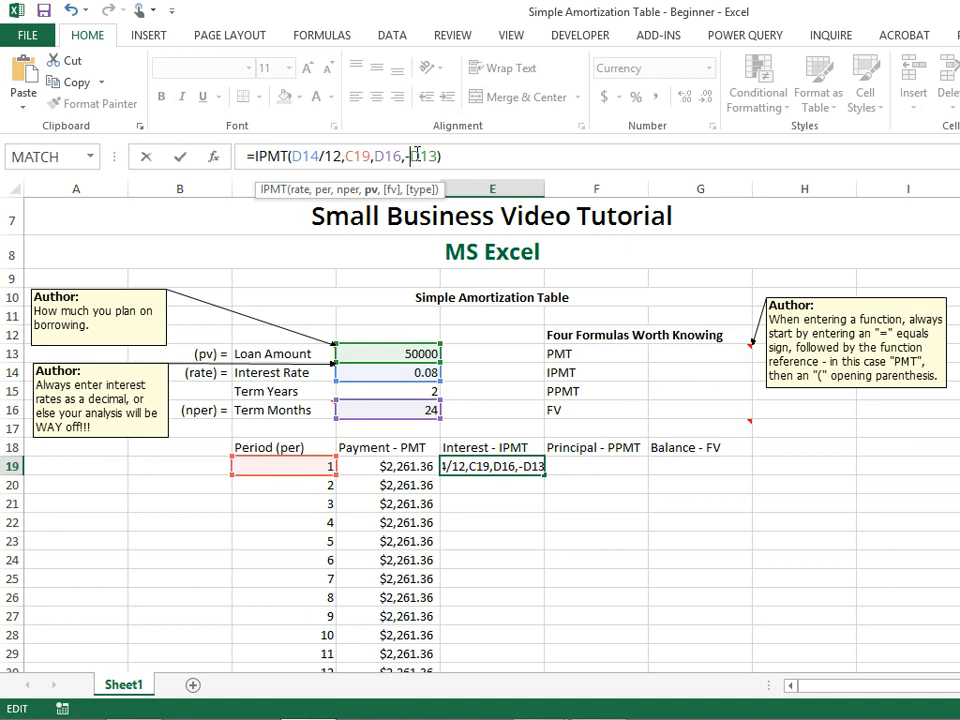
Make the rate, nper and pv references absolute as $D$14, $D$16 and -$D$13, and enter the formula.
left_click(296, 156)
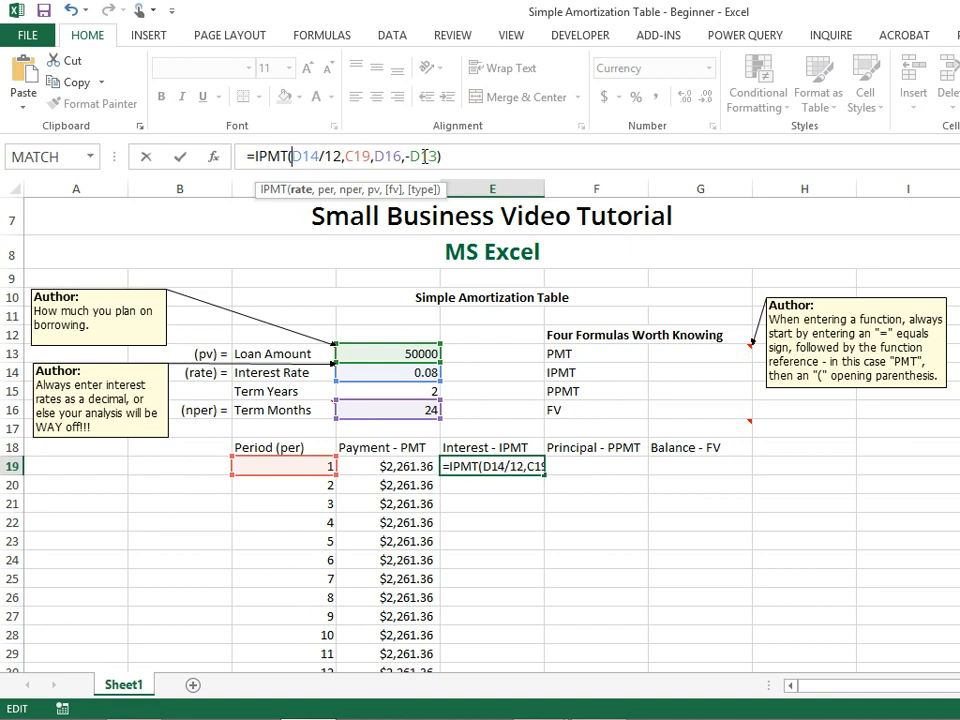
type("$")
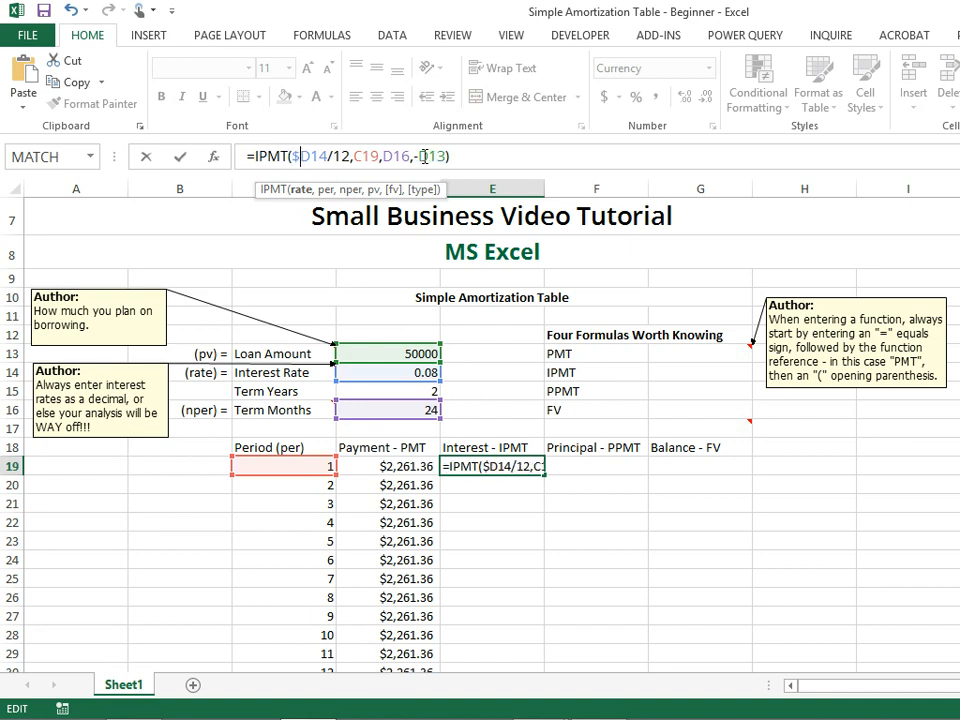
left_click(311, 160)
type("$")
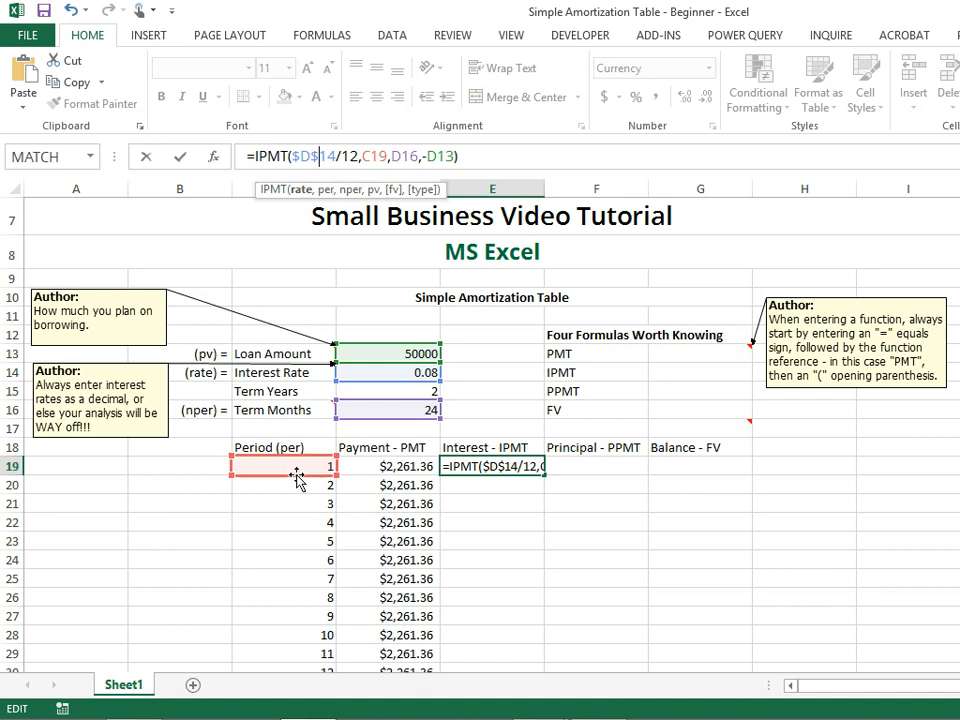
left_click(391, 157)
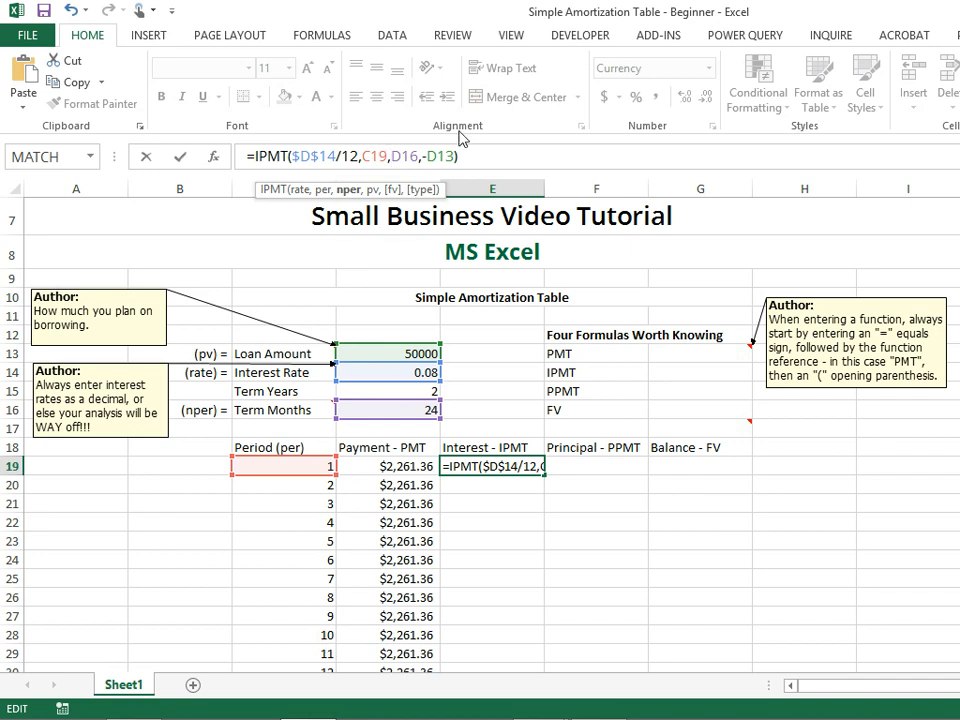
type("$")
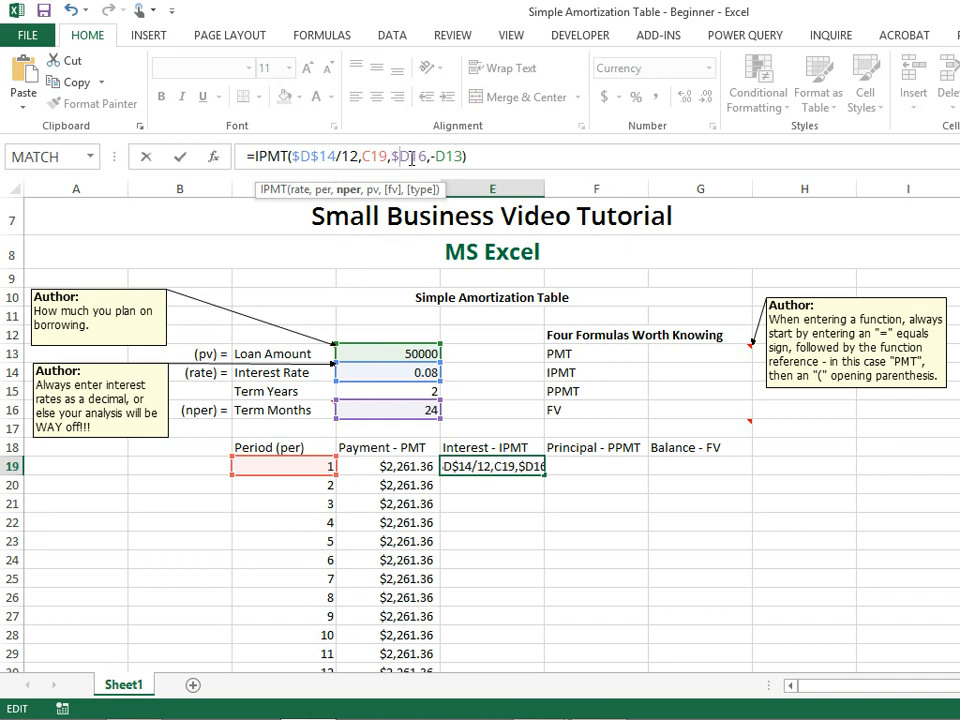
left_click(412, 158)
type("$")
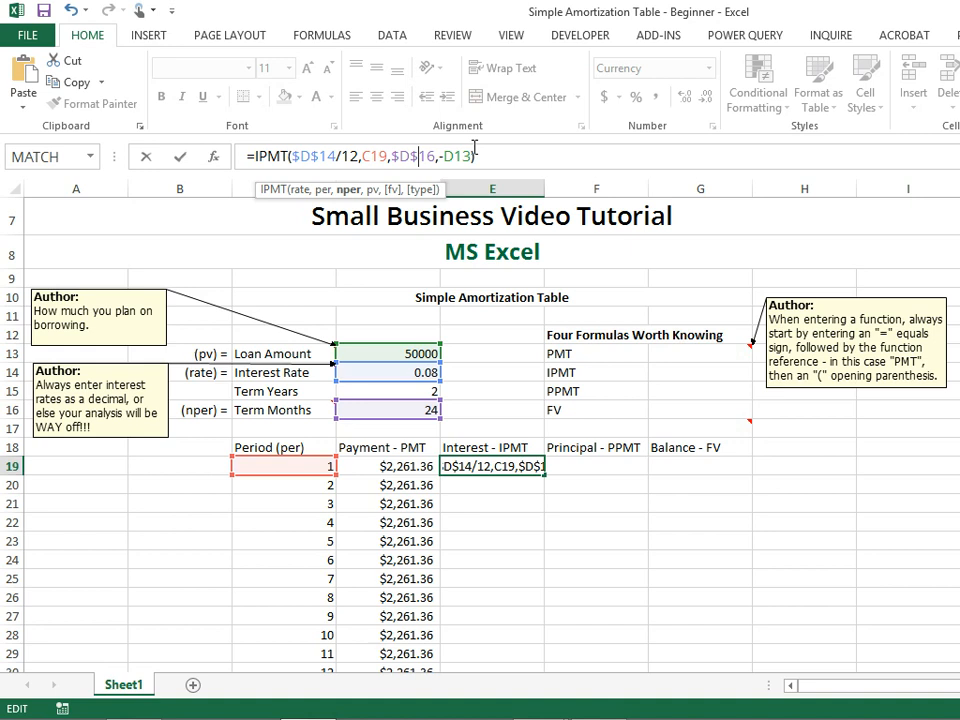
left_click(437, 157)
type("$D")
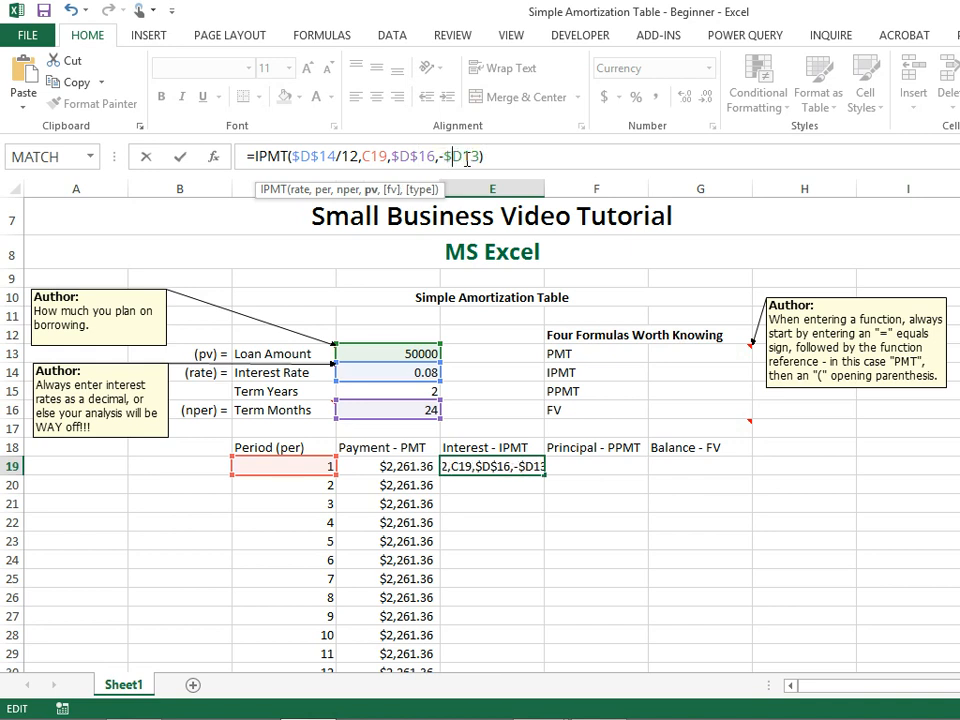
type("$")
key("Return")
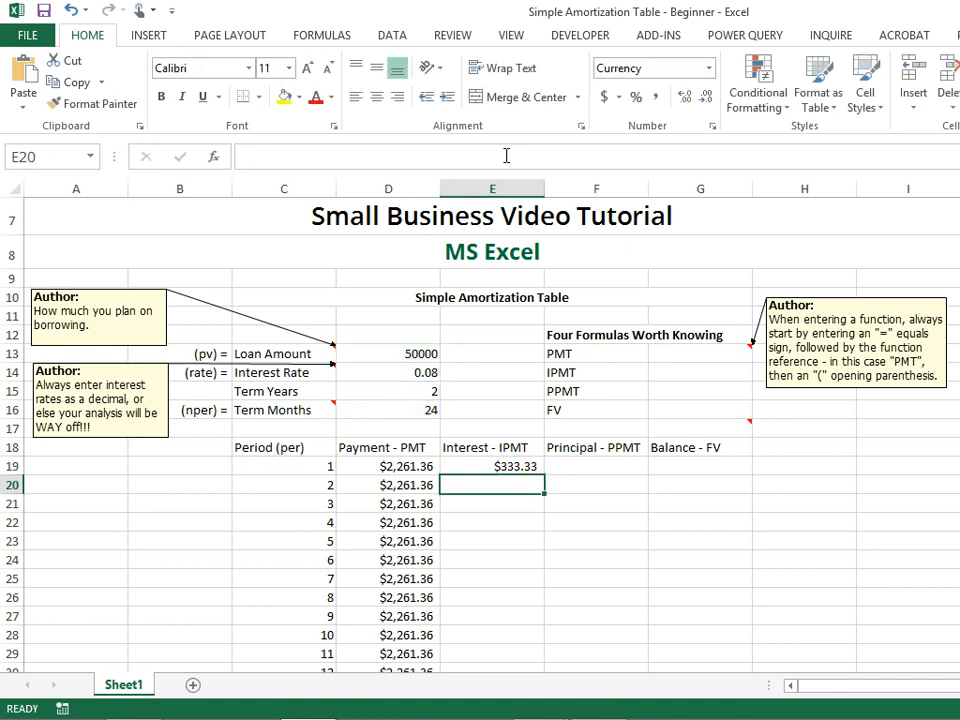
Fill the IPMT formula from E19 down through E42.
left_click(520, 467)
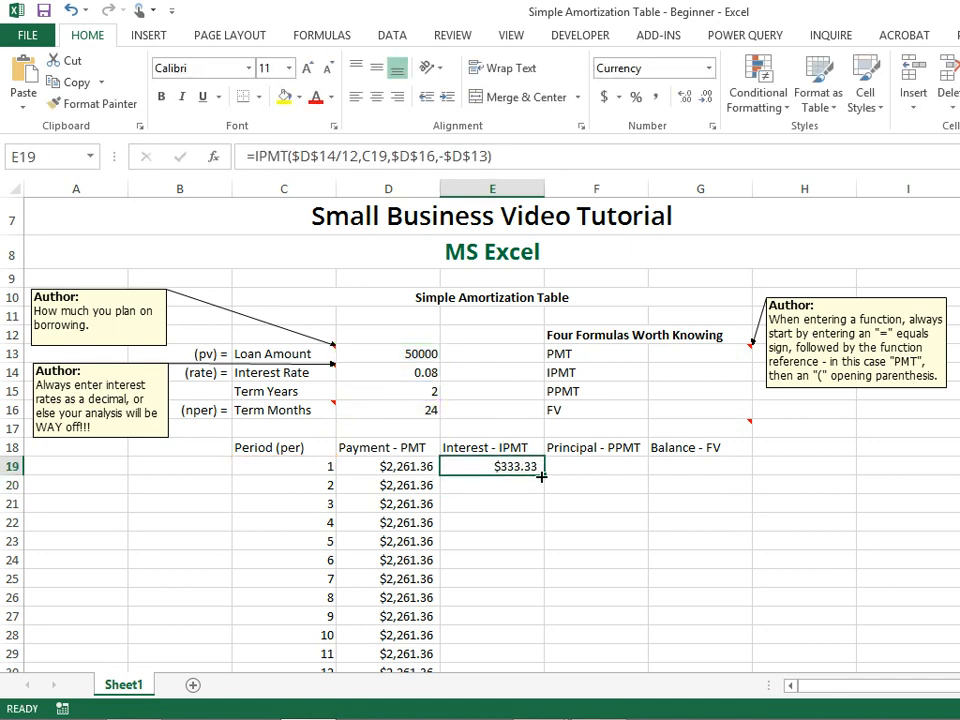
left_click_drag(546, 477, 555, 717)
left_click_drag(519, 640, 519, 640)
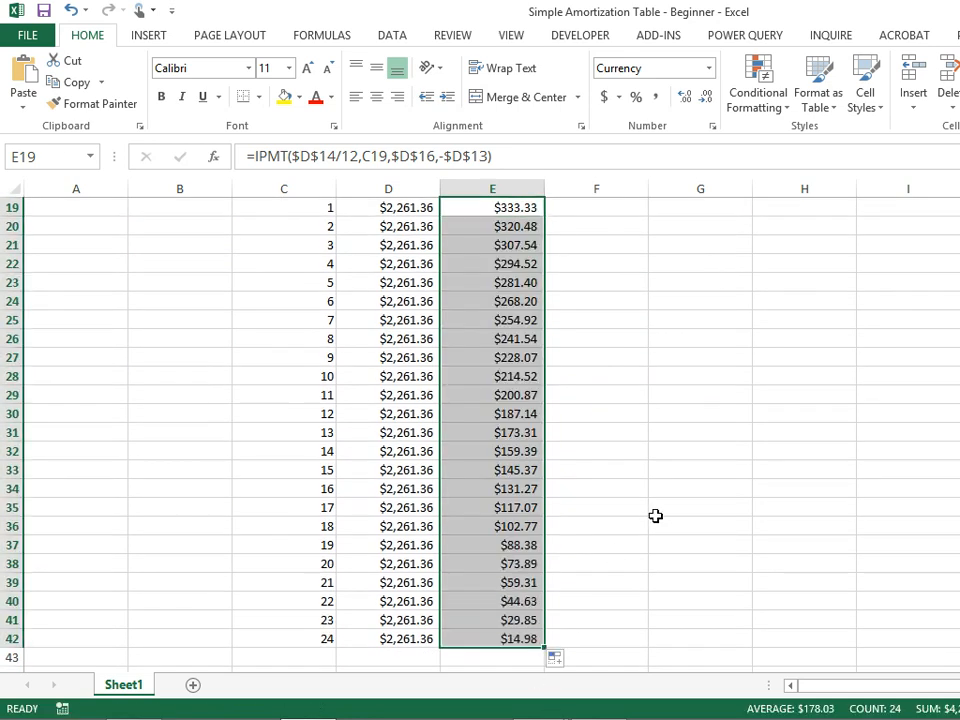
scroll(655, 515, "up", 2)
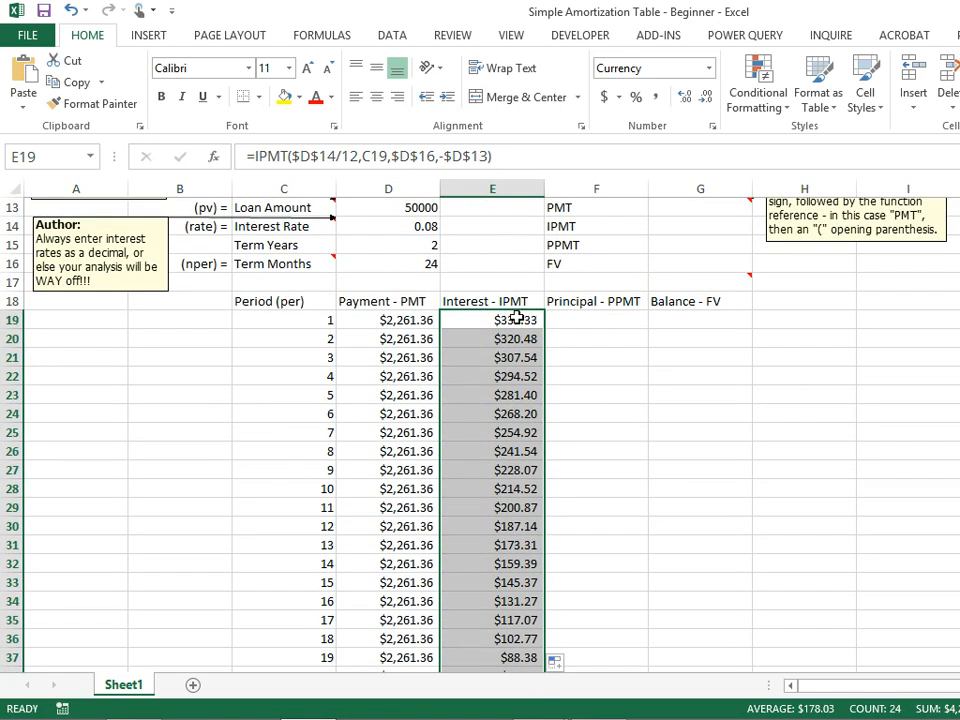
left_click(516, 318)
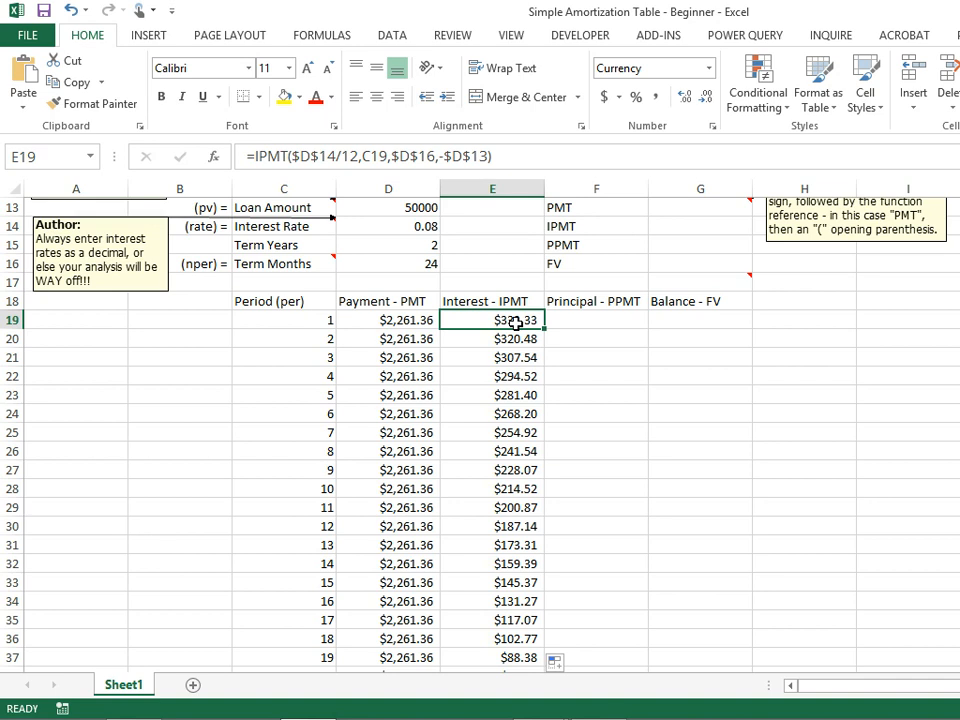
Write a PPMT formula in F19 as =ppmt(D14/12,C19,D16,D13).
left_click(570, 321)
type("=")
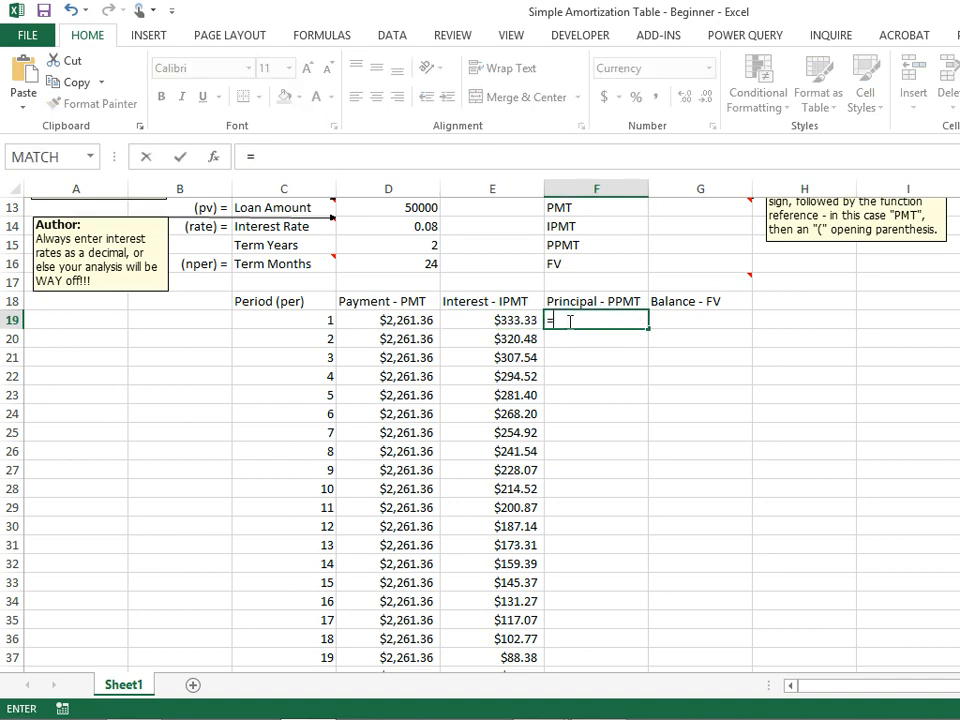
type("ppm")
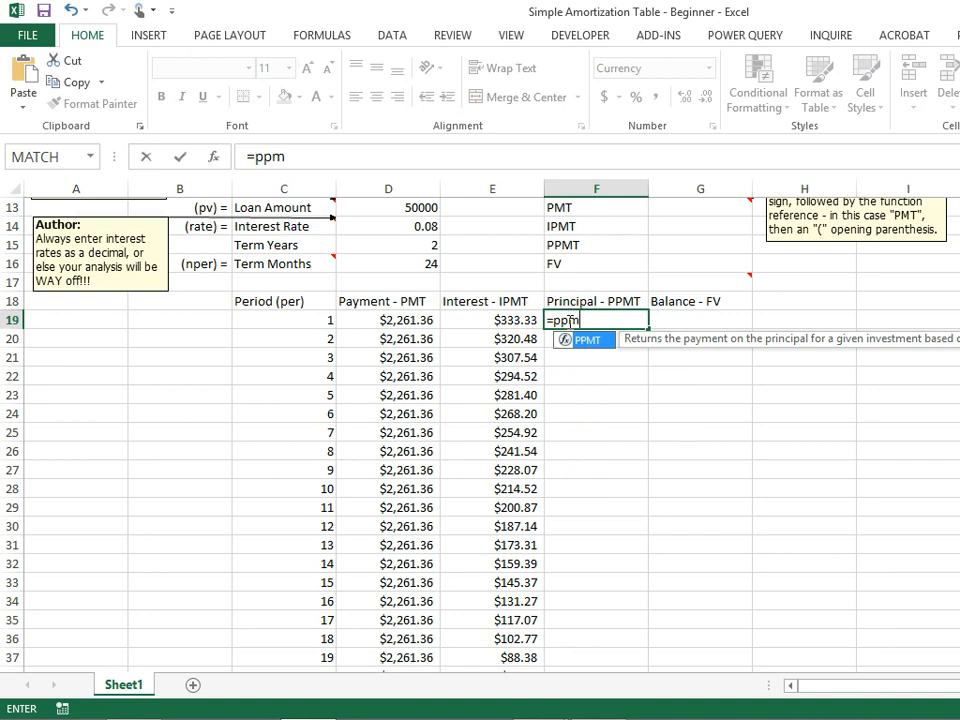
type("t(")
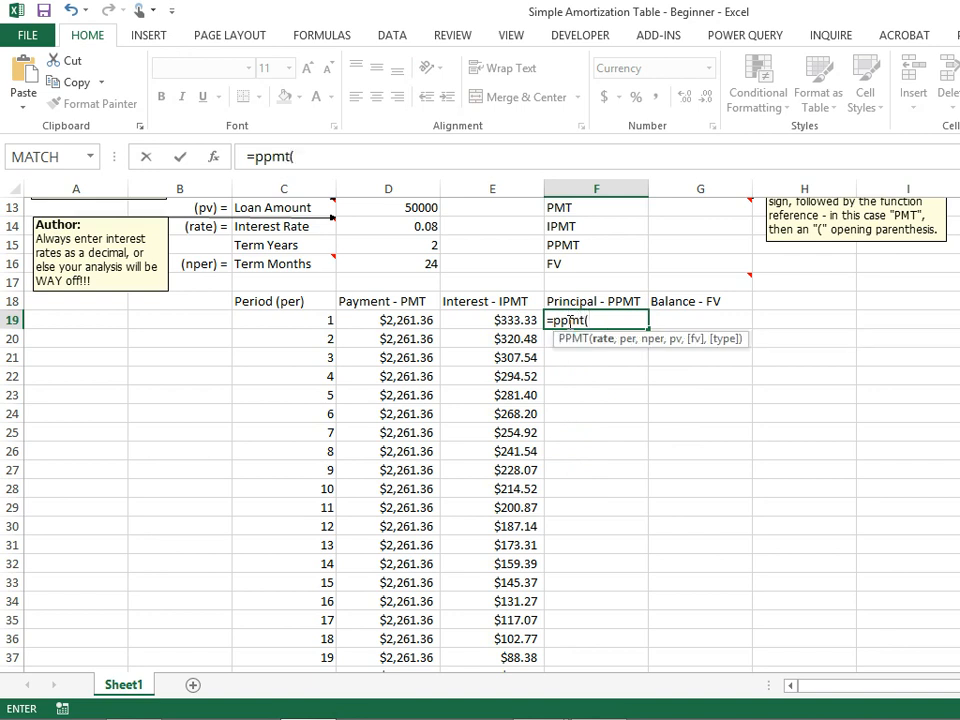
left_click(432, 223)
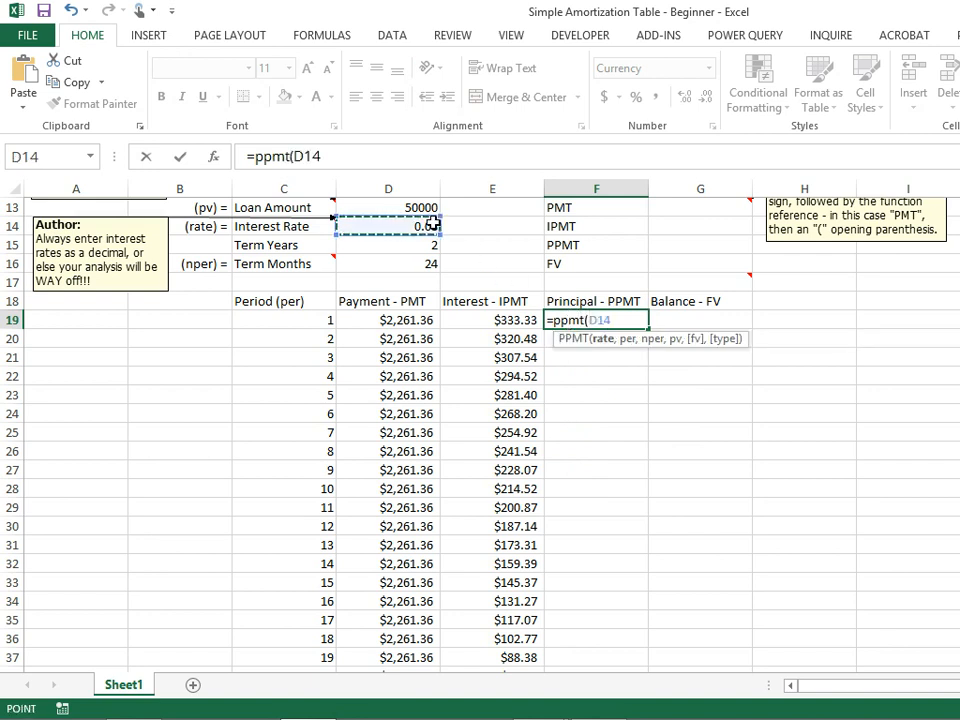
type("/12")
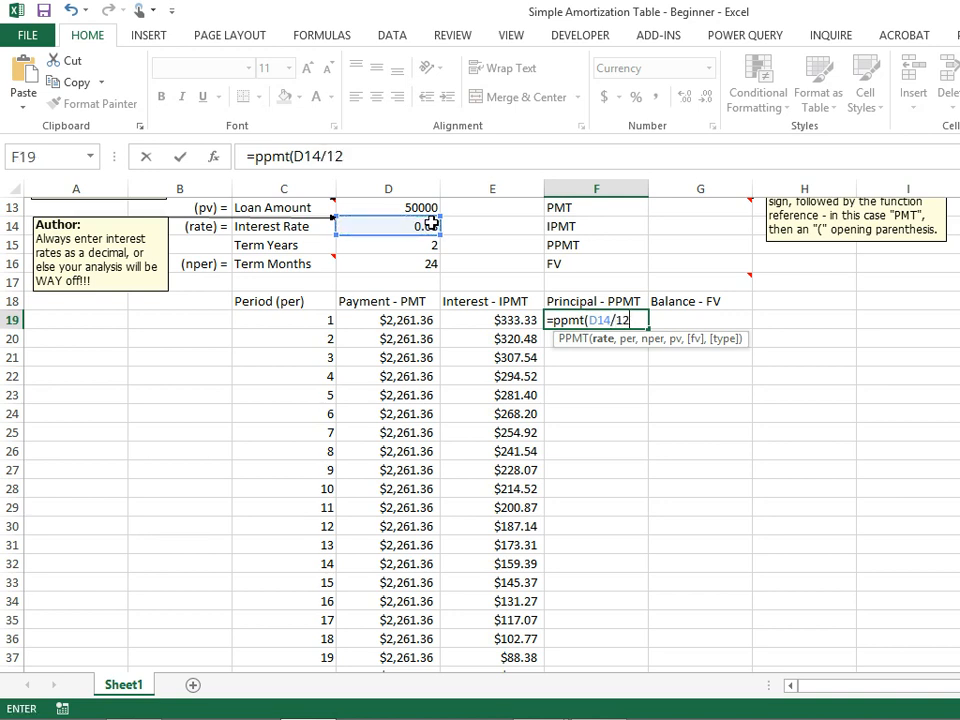
type(",")
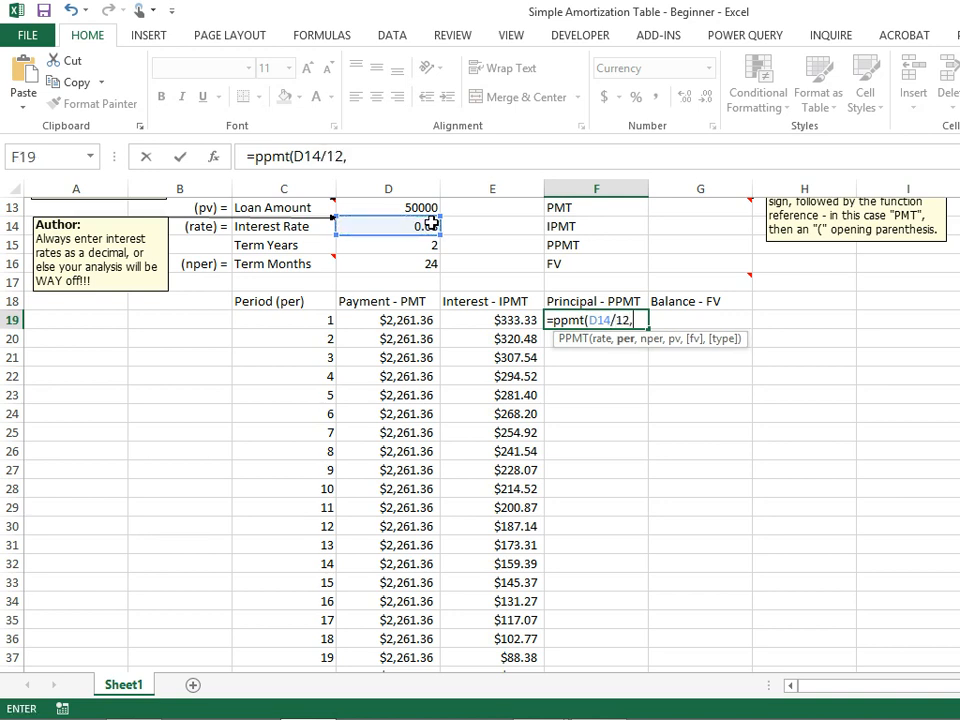
left_click(326, 320)
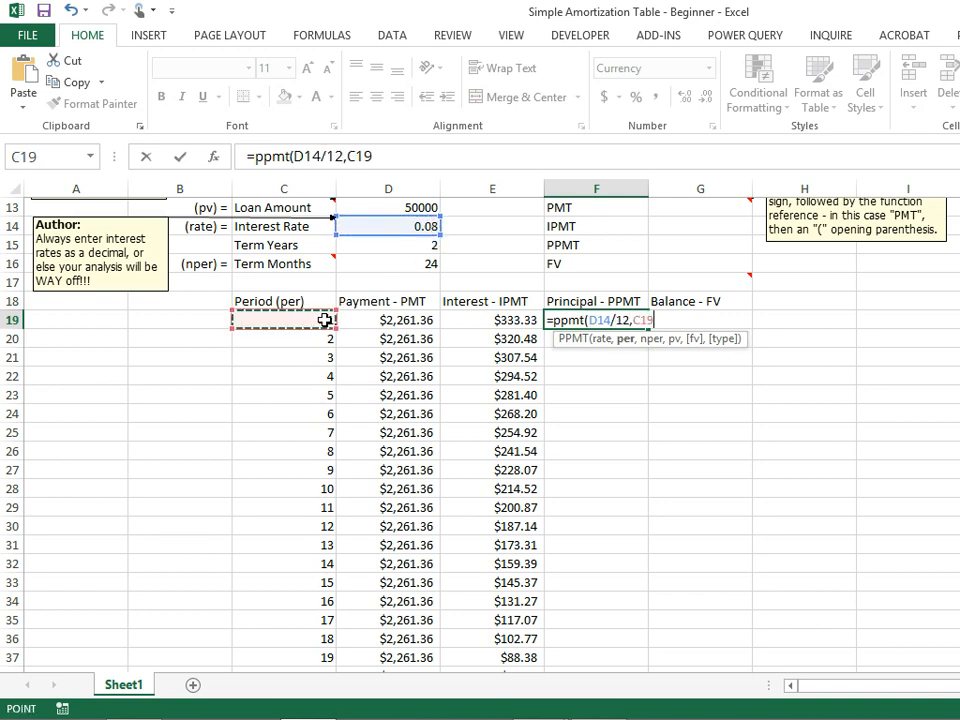
type(",")
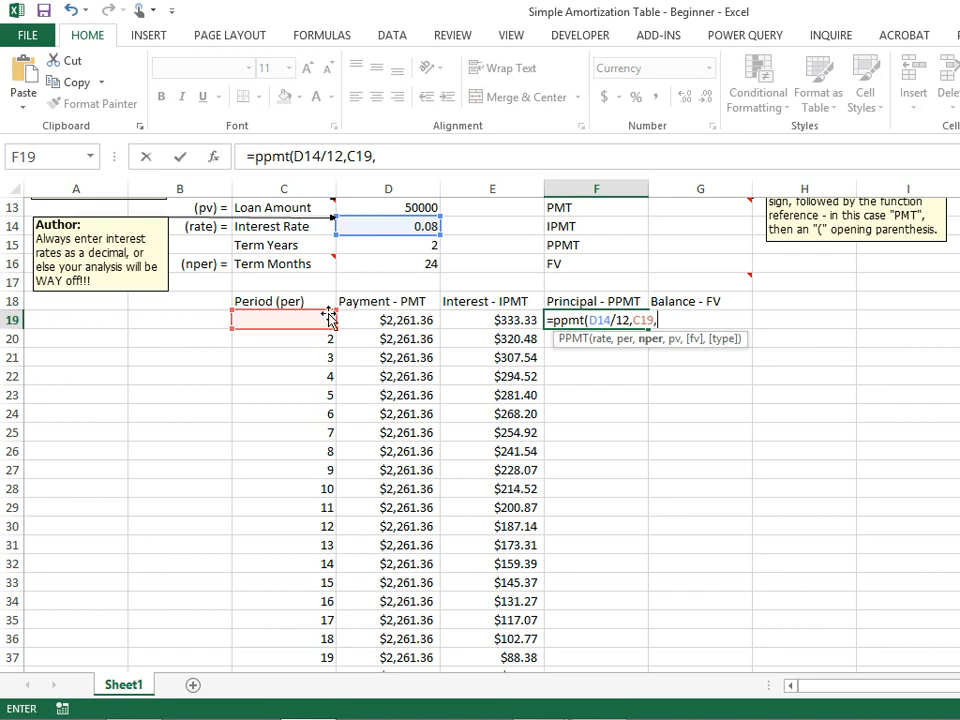
left_click(379, 264)
type(",")
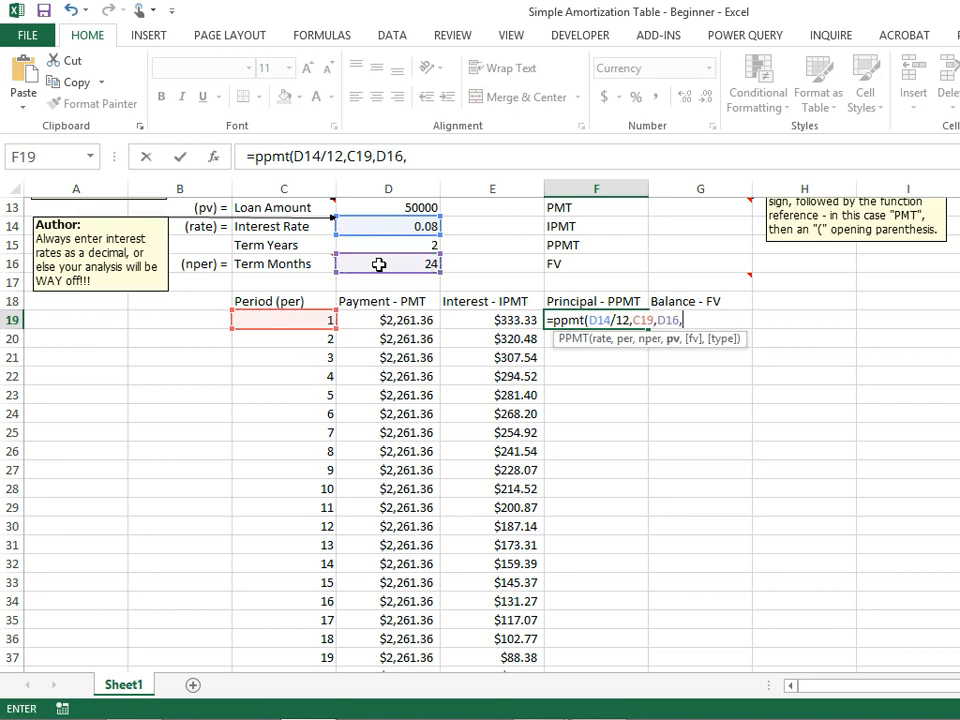
left_click(397, 208)
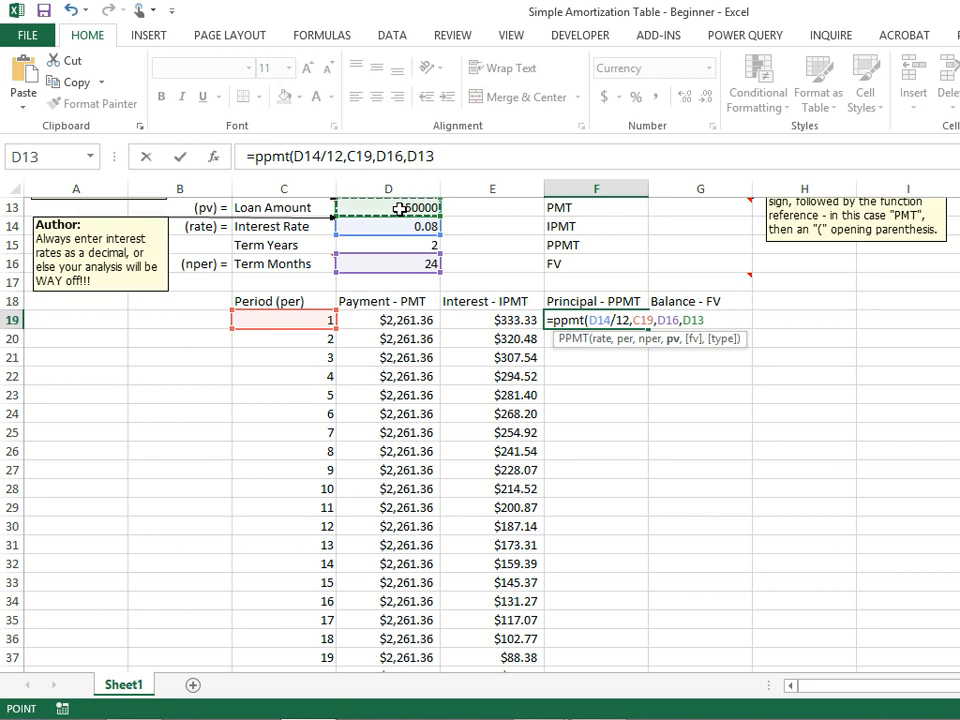
type(")")
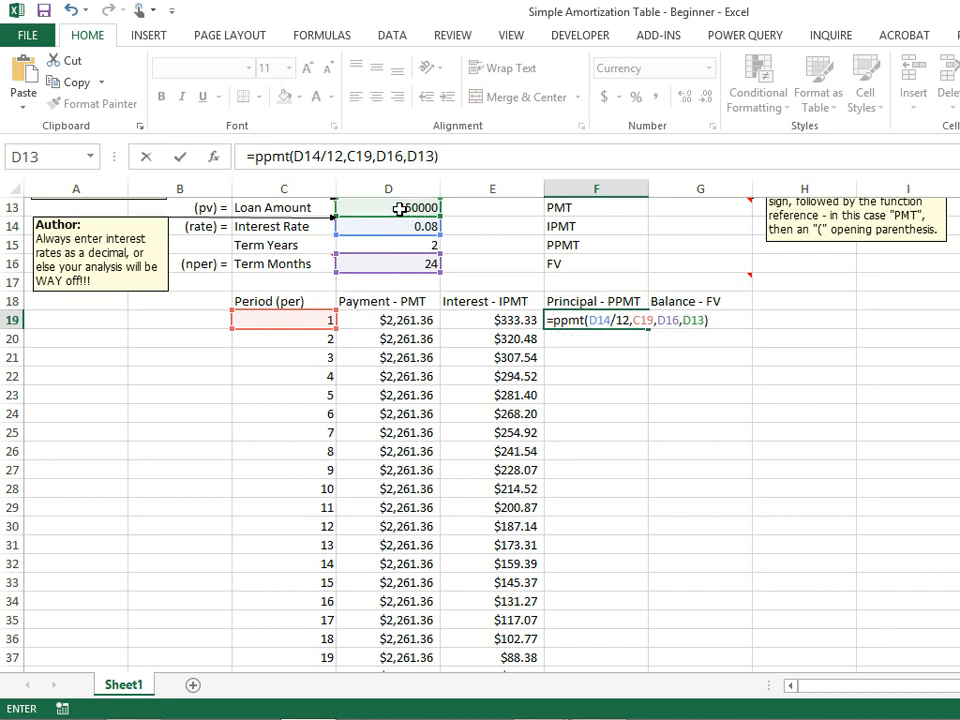
Negate F19's loan amount argument and make the references absolute as $D$14, $D$16 and -$D$13, then enter the formula.
left_click(683, 321)
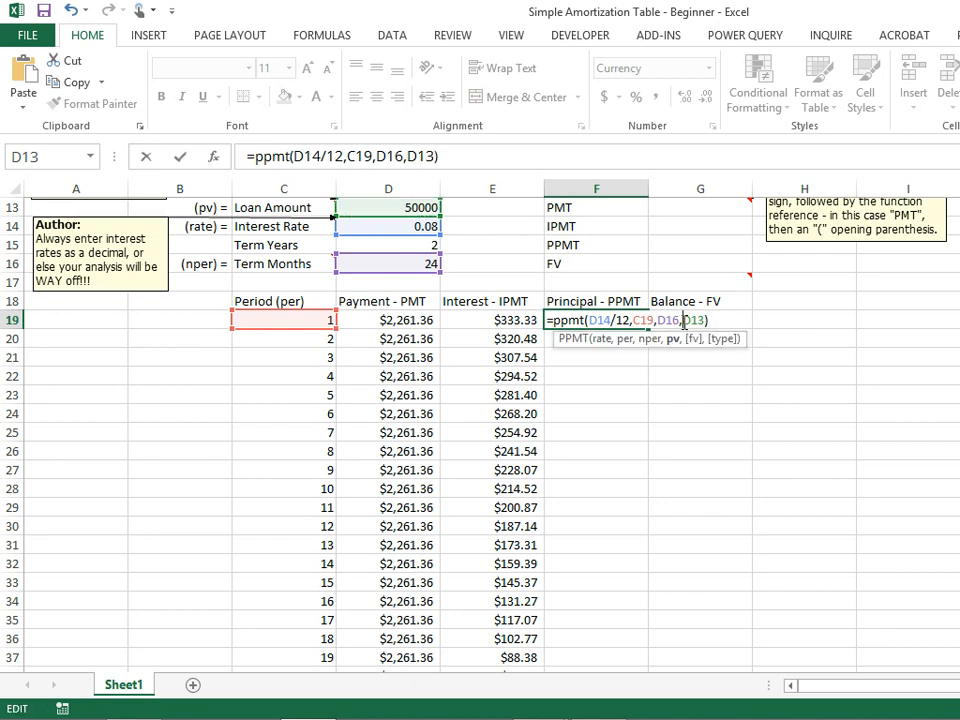
type("-")
left_click(655, 321)
left_click(658, 321)
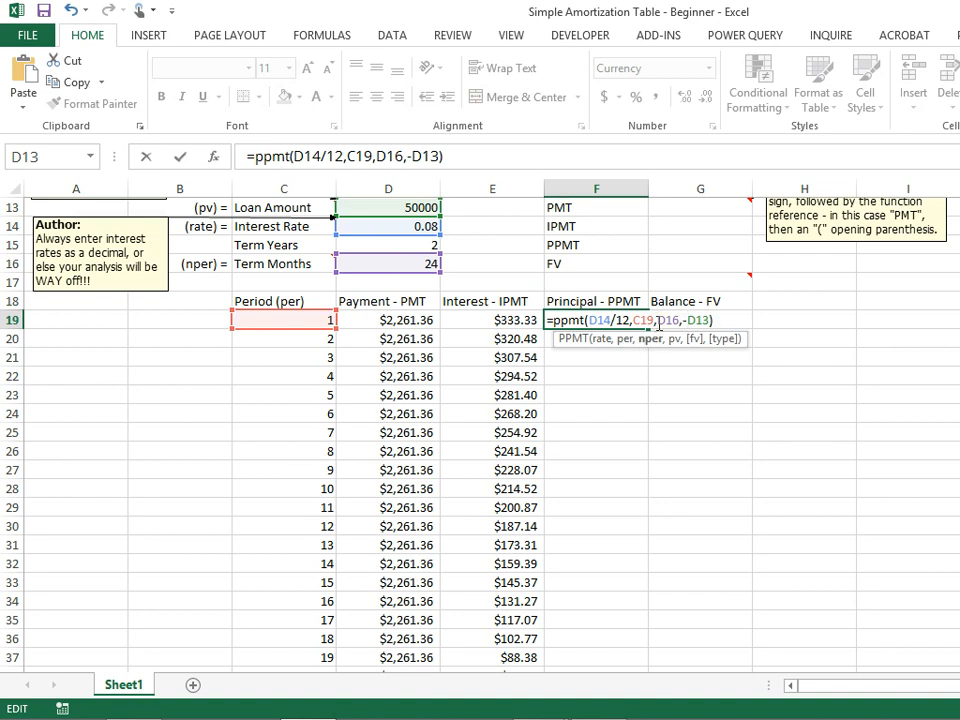
type("$")
left_click(672, 321)
type("$")
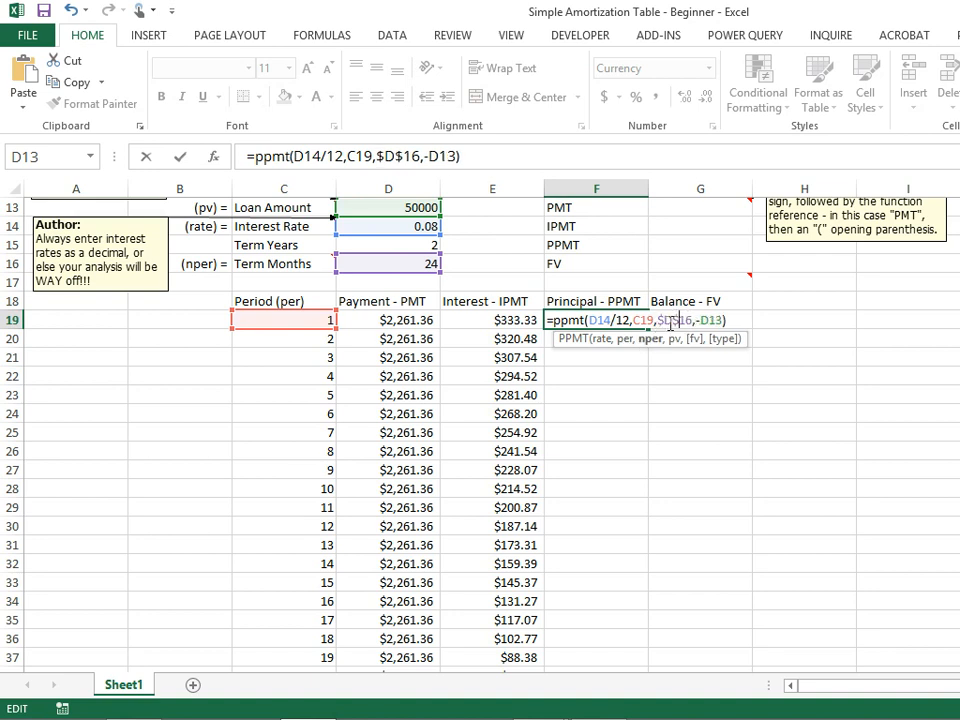
left_click(591, 320)
type("$")
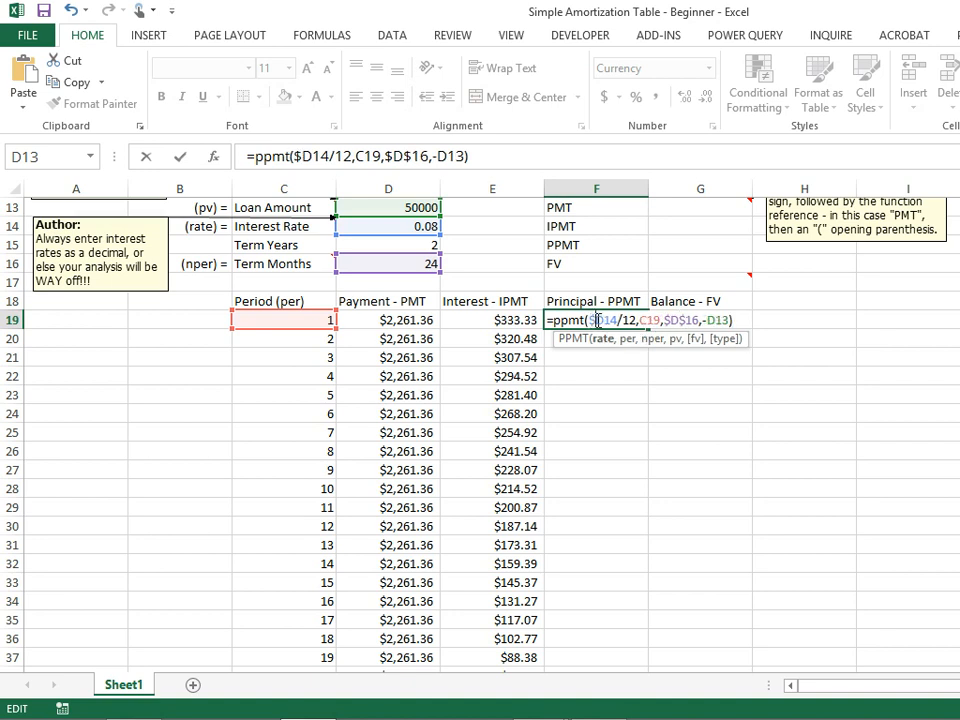
left_click(604, 320)
type("$")
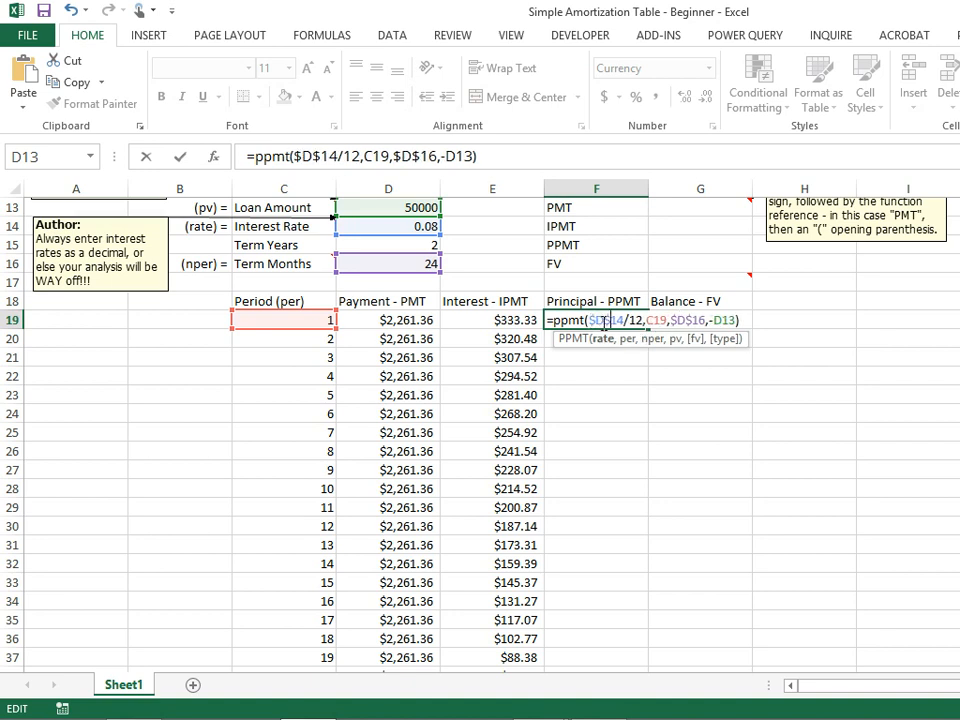
left_click(717, 320)
type("$")
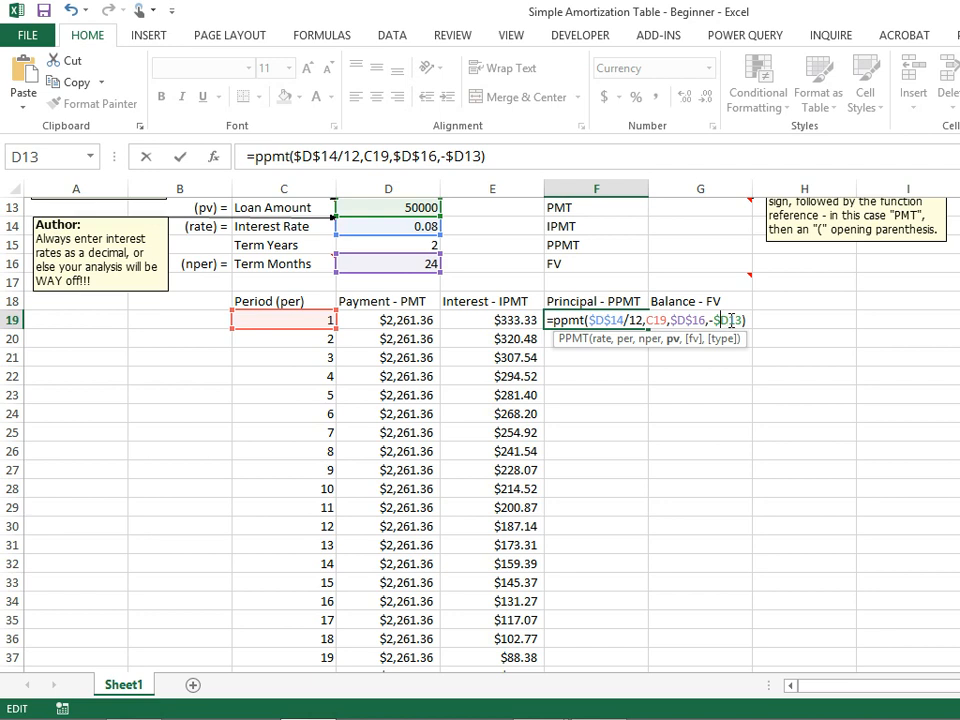
left_click(731, 320)
type("$")
key("Return")
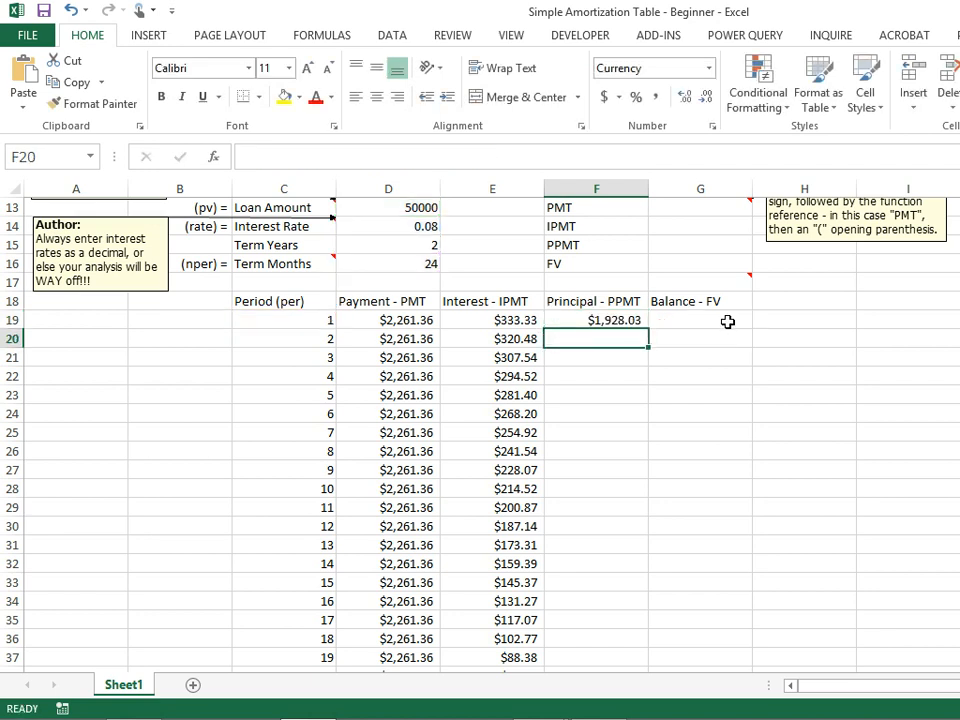
Fill the PPMT formula from F19 down through F42.
left_click(627, 320)
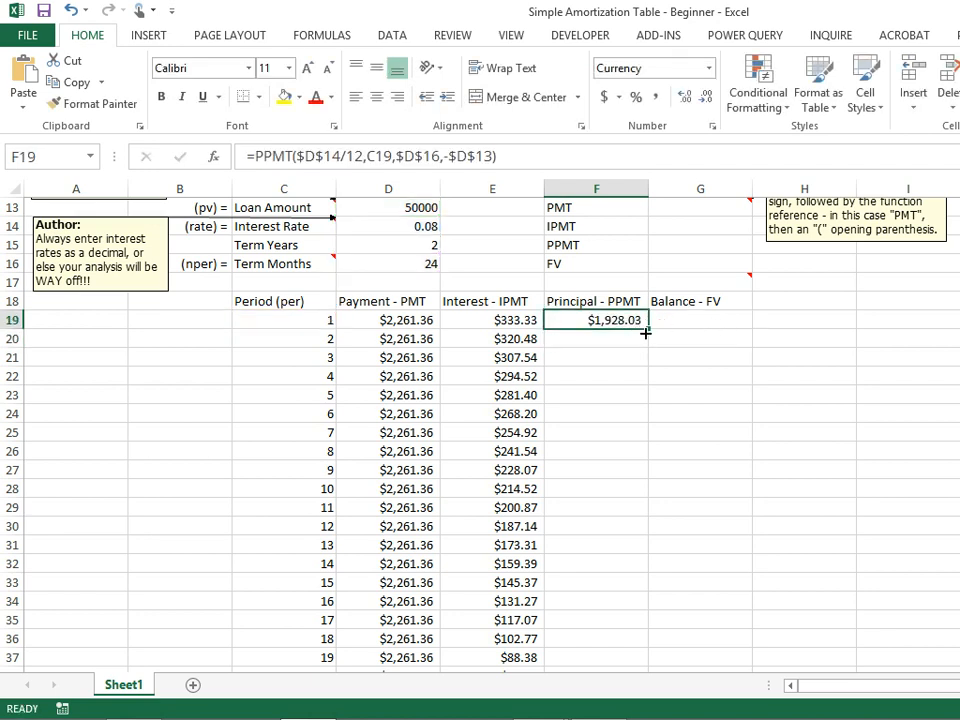
left_click_drag(647, 328, 597, 641)
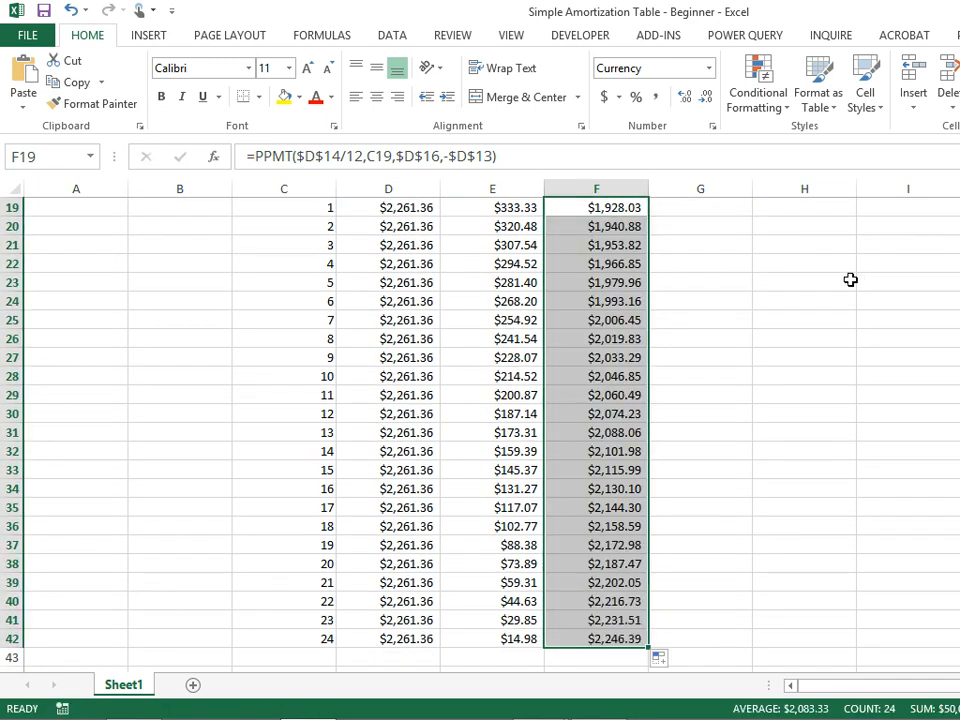
scroll(789, 381, "up", 1)
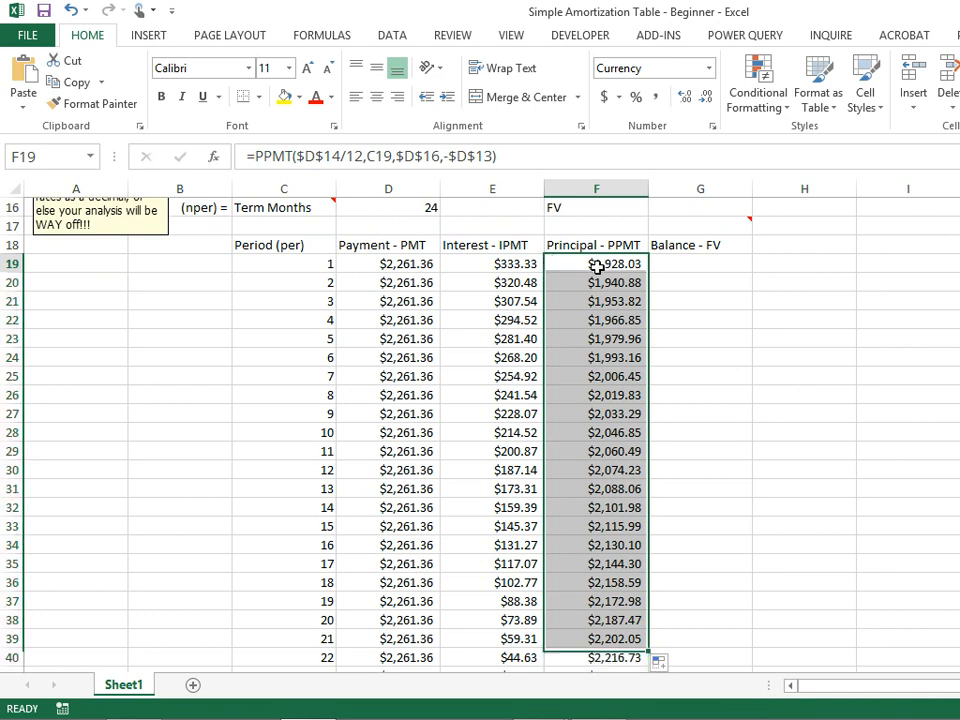
scroll(596, 290, "down", 6)
left_click(597, 355)
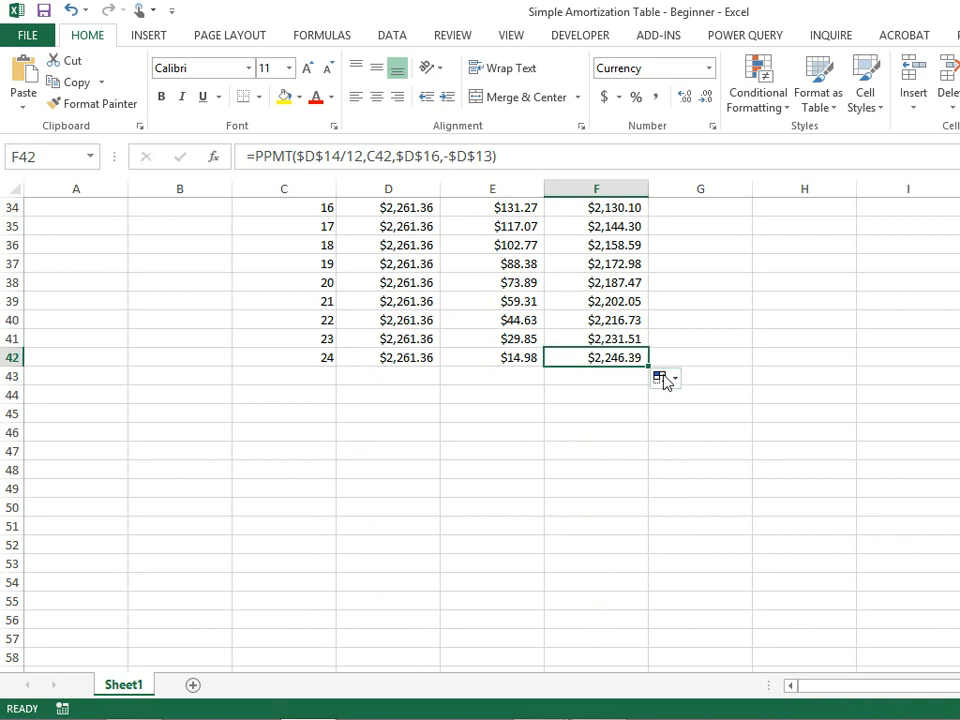
scroll(675, 341, "up", 7)
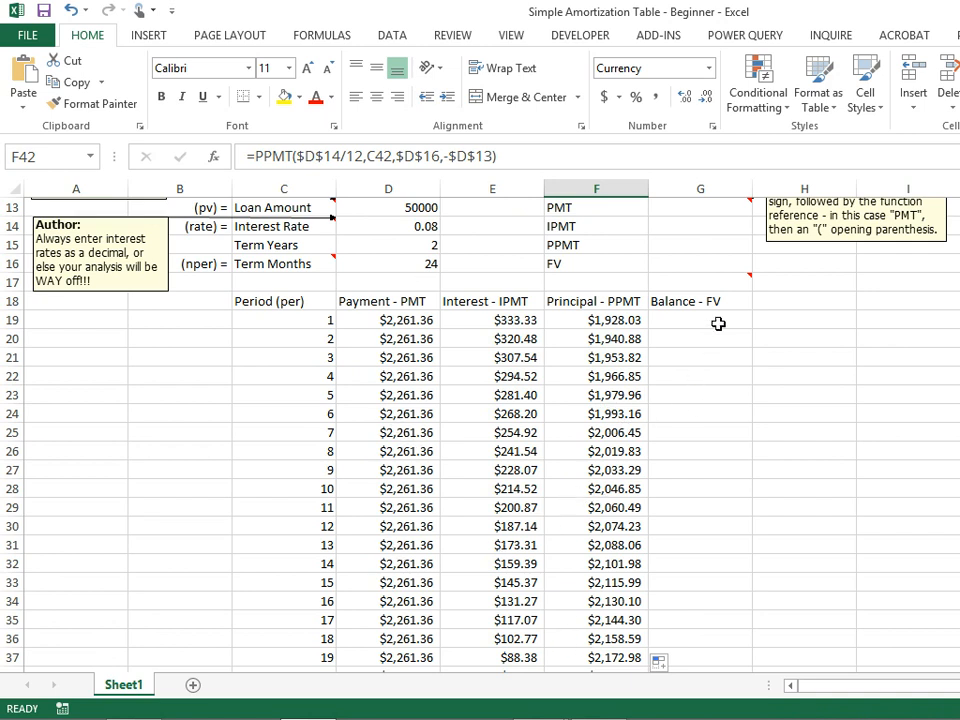
Write an FV formula in G19 as =fv(D14/12,C19,D19).
left_click(718, 323)
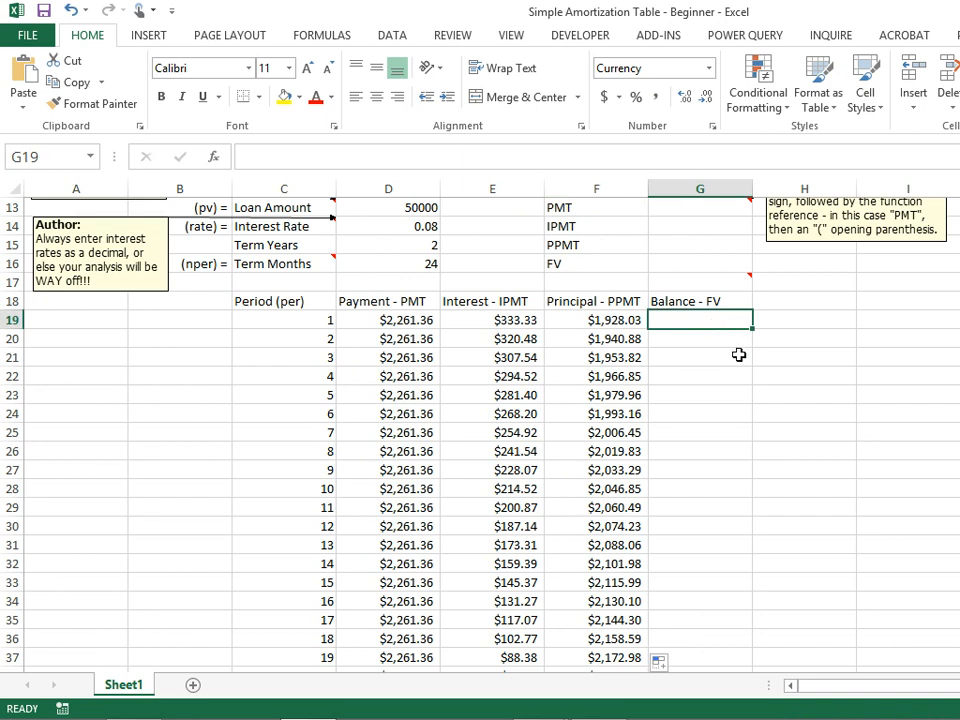
scroll(738, 355, "up", 2)
type("=")
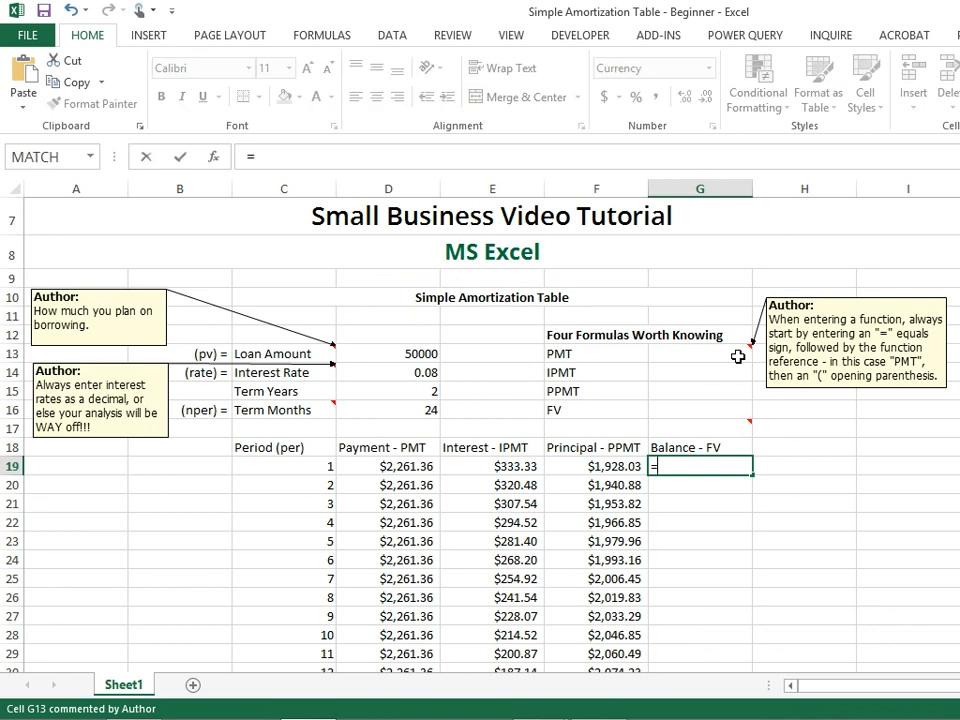
type("fv(")
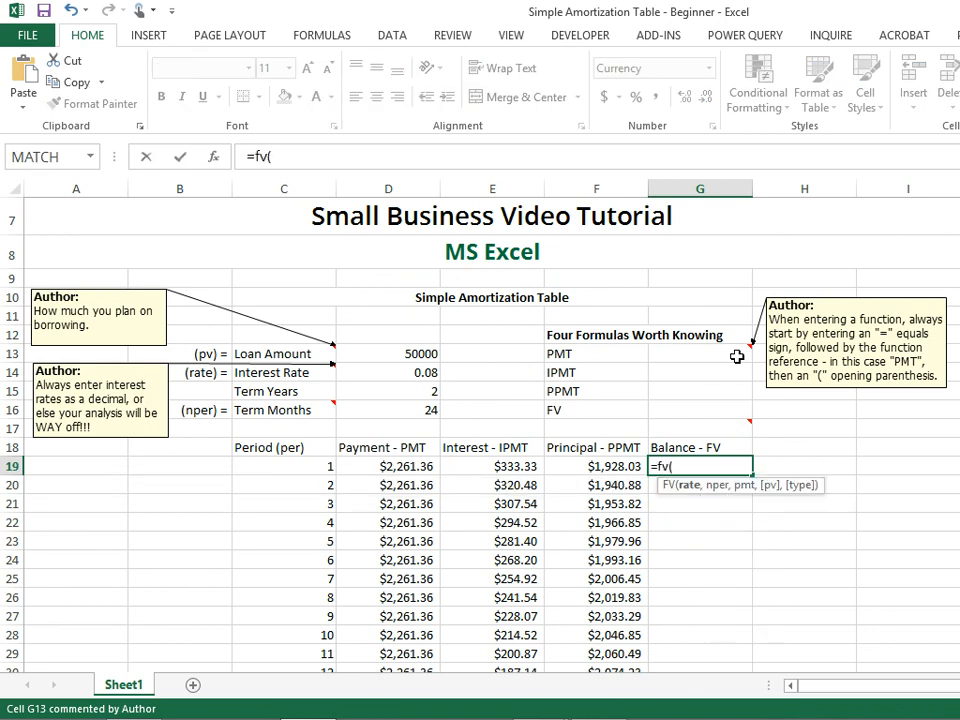
mouse_move(716, 424)
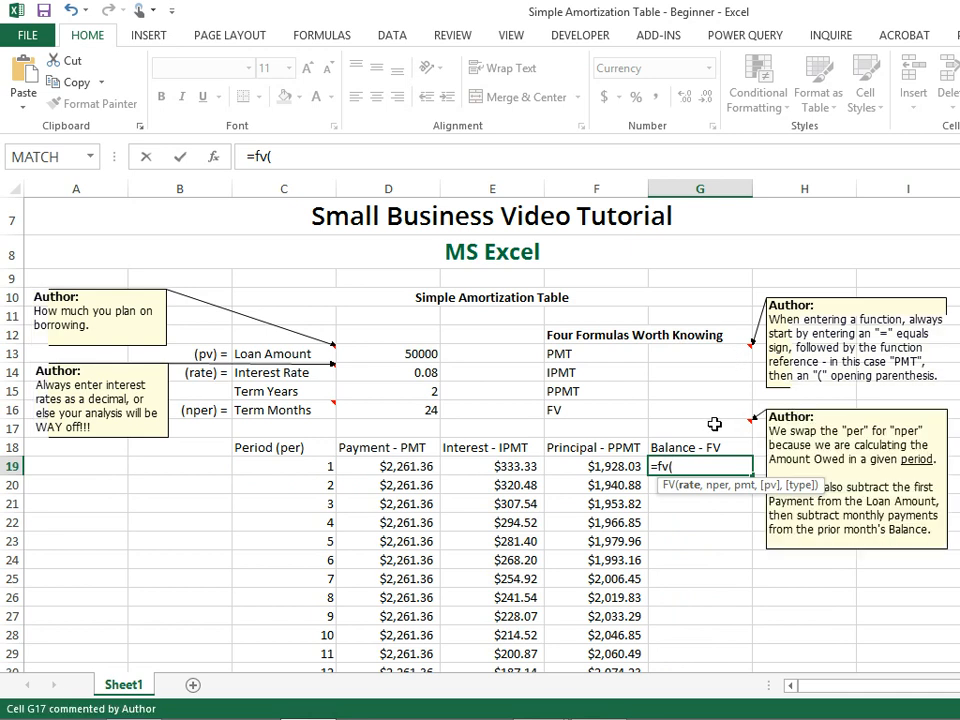
left_click(402, 373)
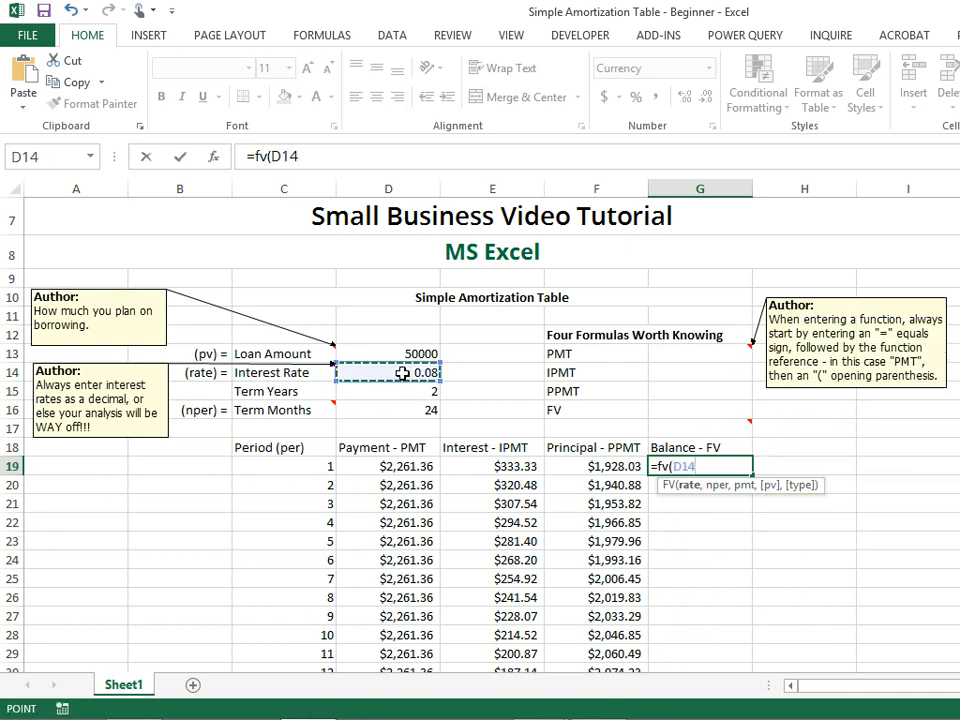
type("/12")
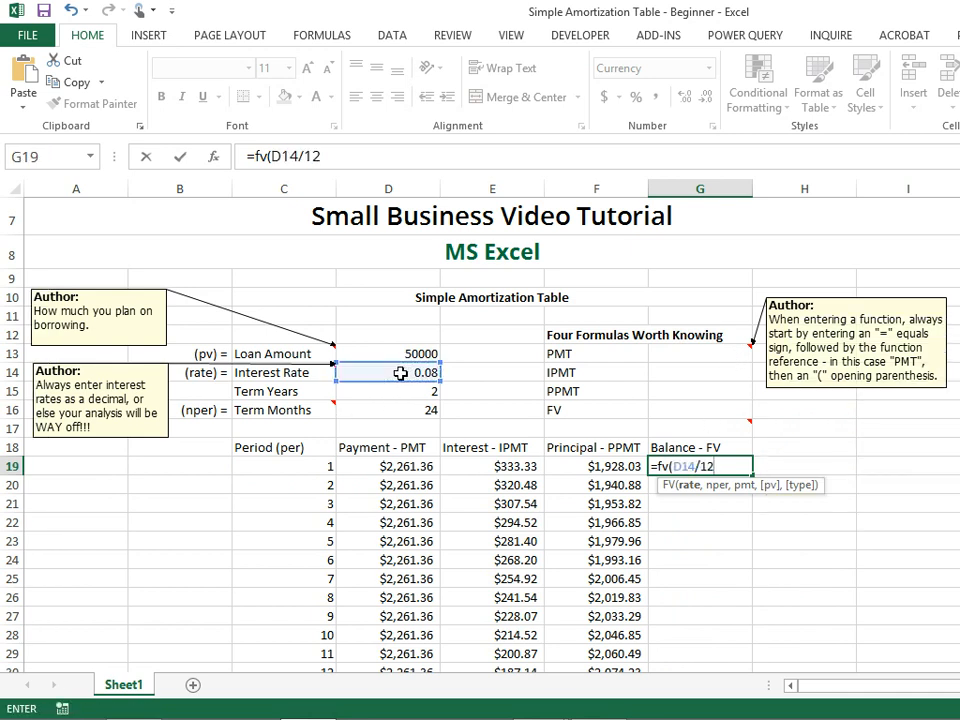
type(",")
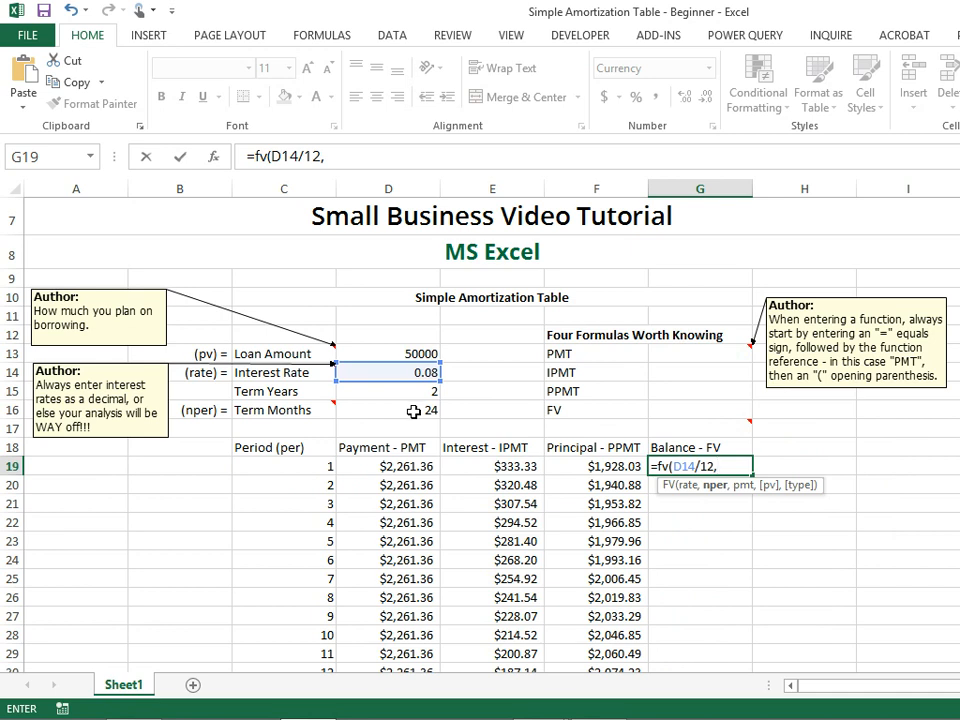
left_click(307, 466)
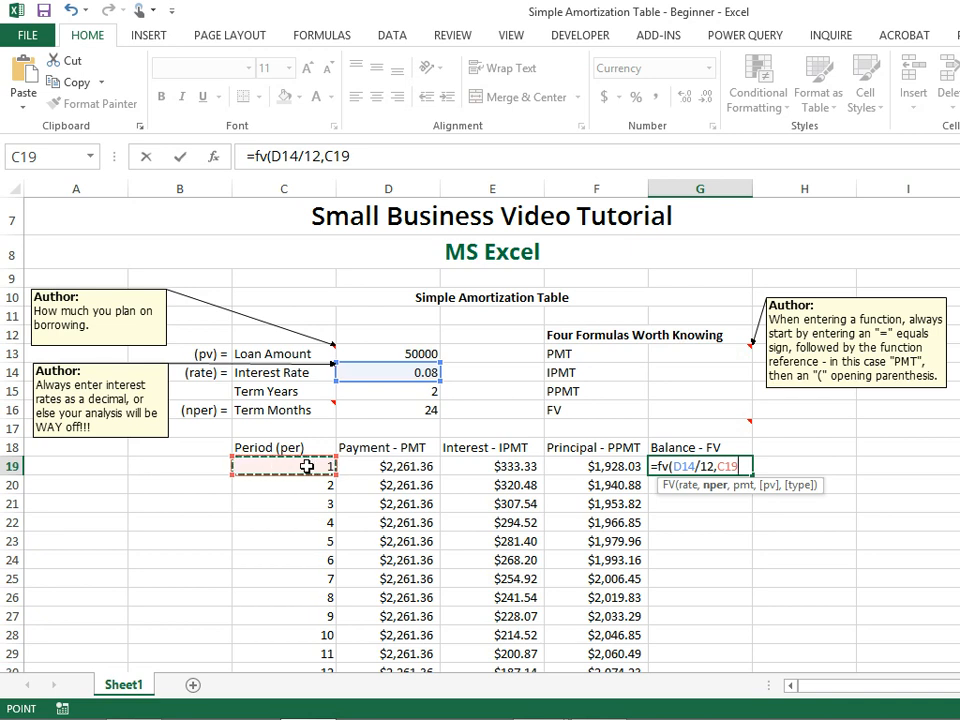
type(",")
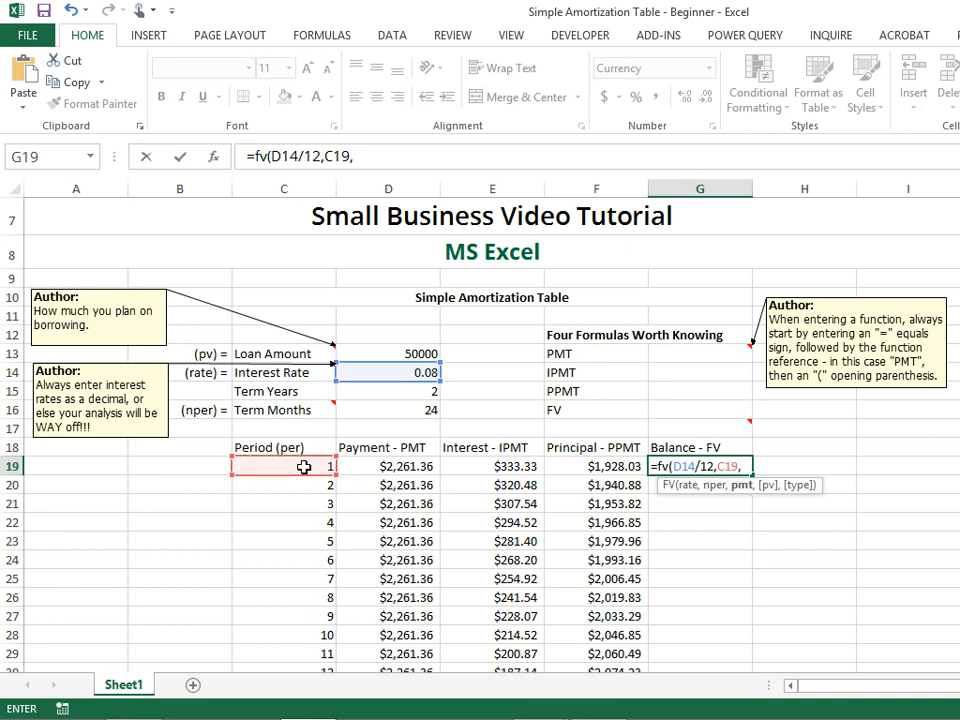
left_click(408, 468)
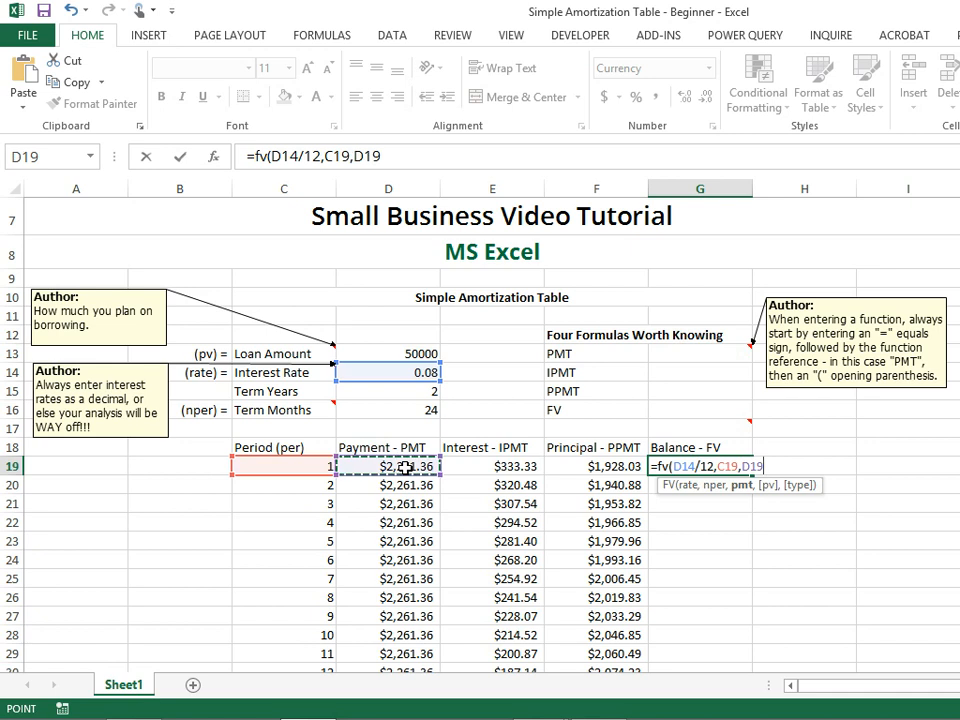
type(",")
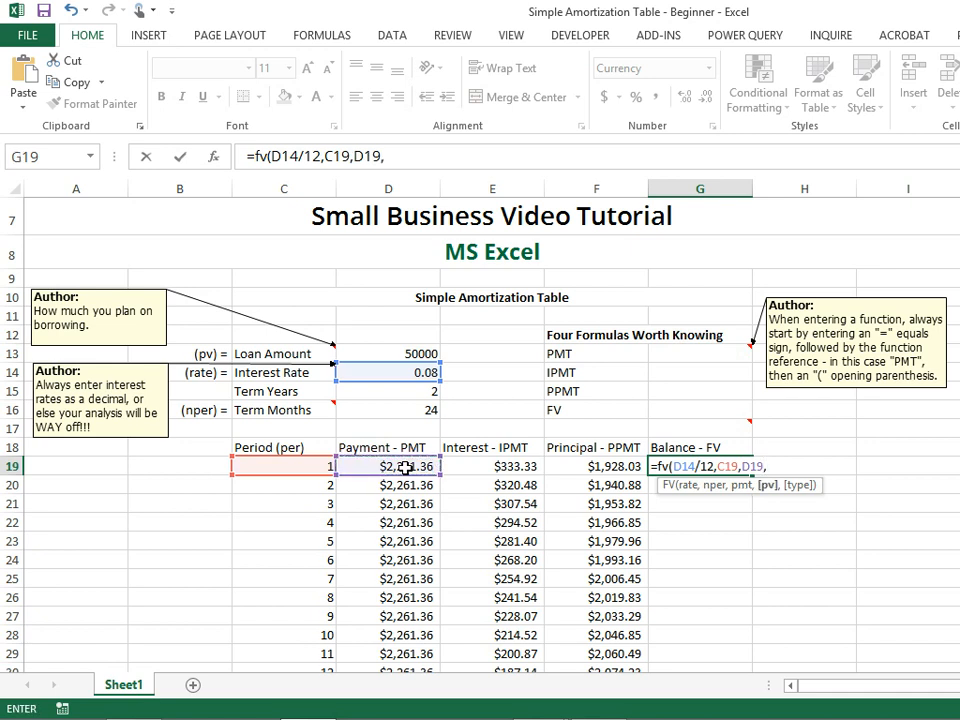
key("BackSpace")
type(")")
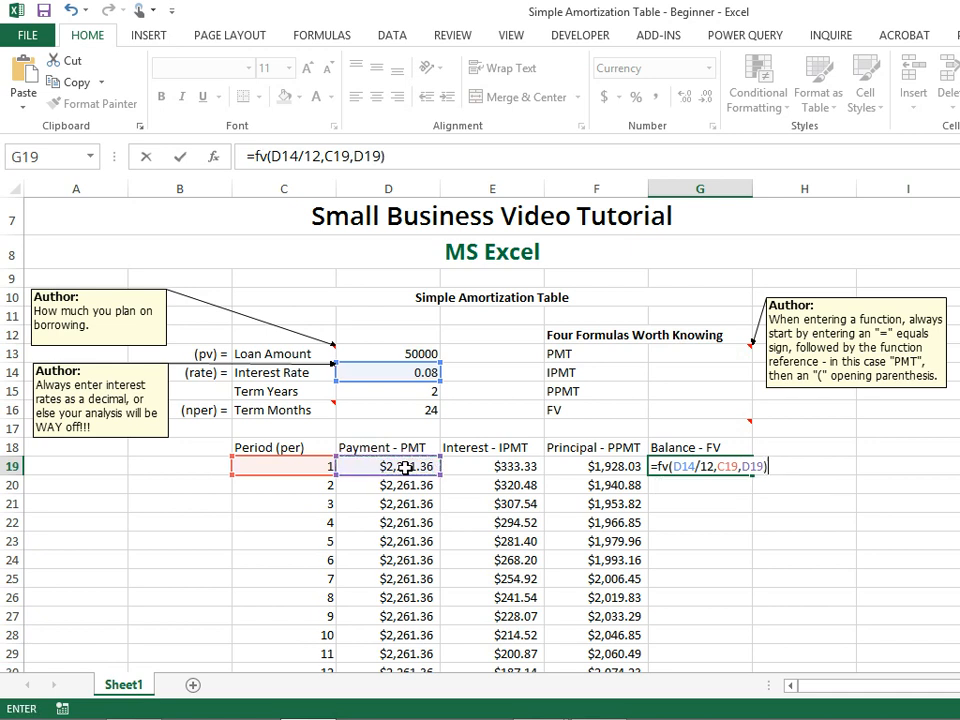
key("Return")
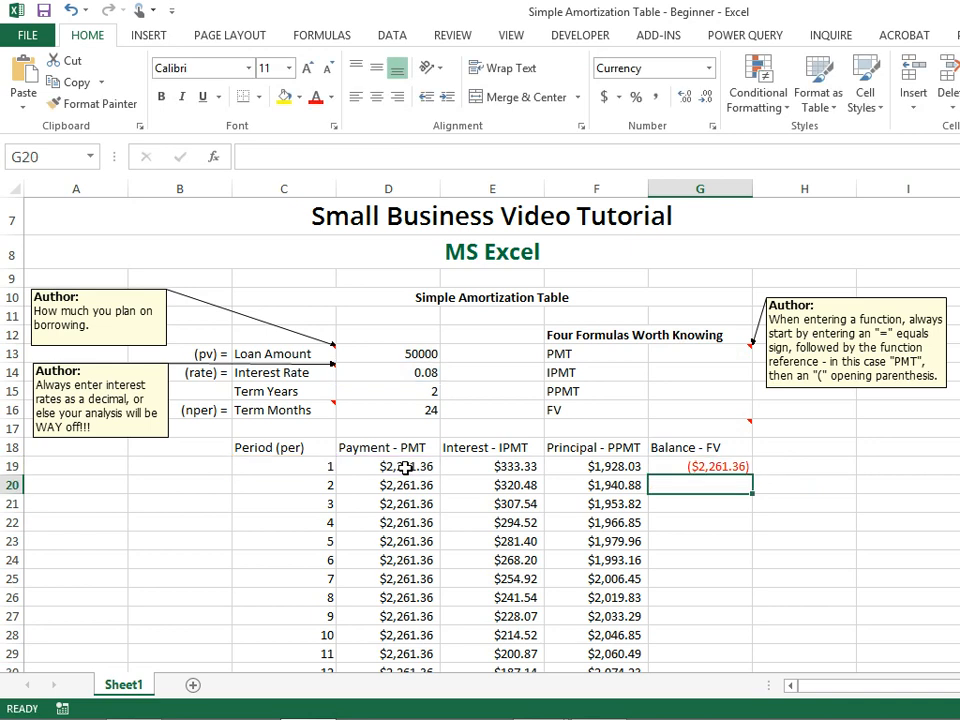
Reopen G19's formula and add the negated loan amount -D13 as the pv argument.
left_click(694, 466)
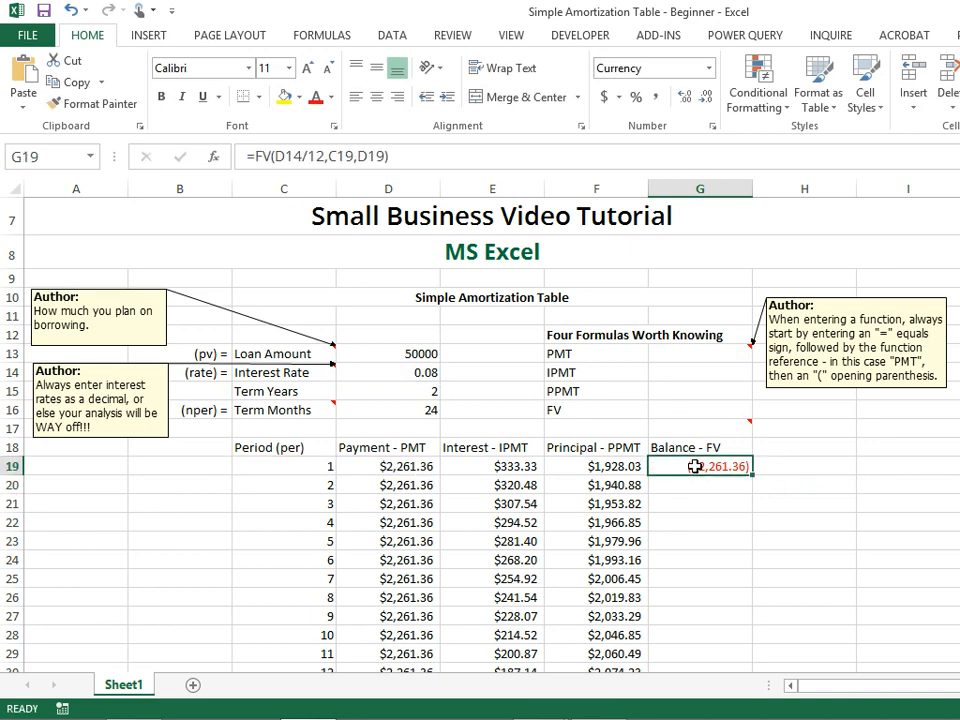
left_click(396, 158)
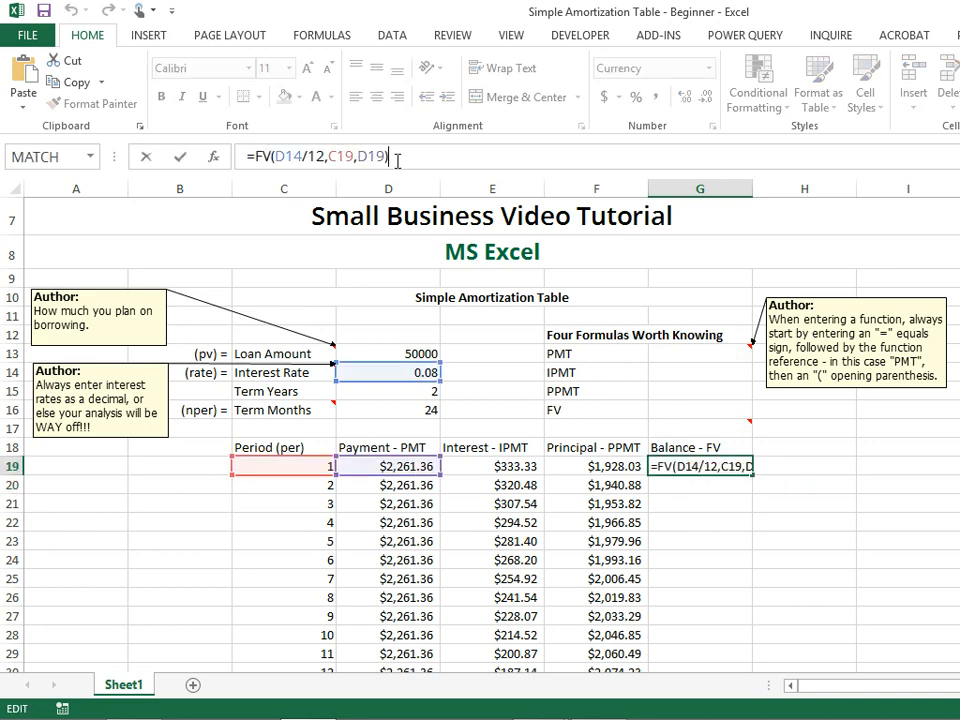
key("BackSpace")
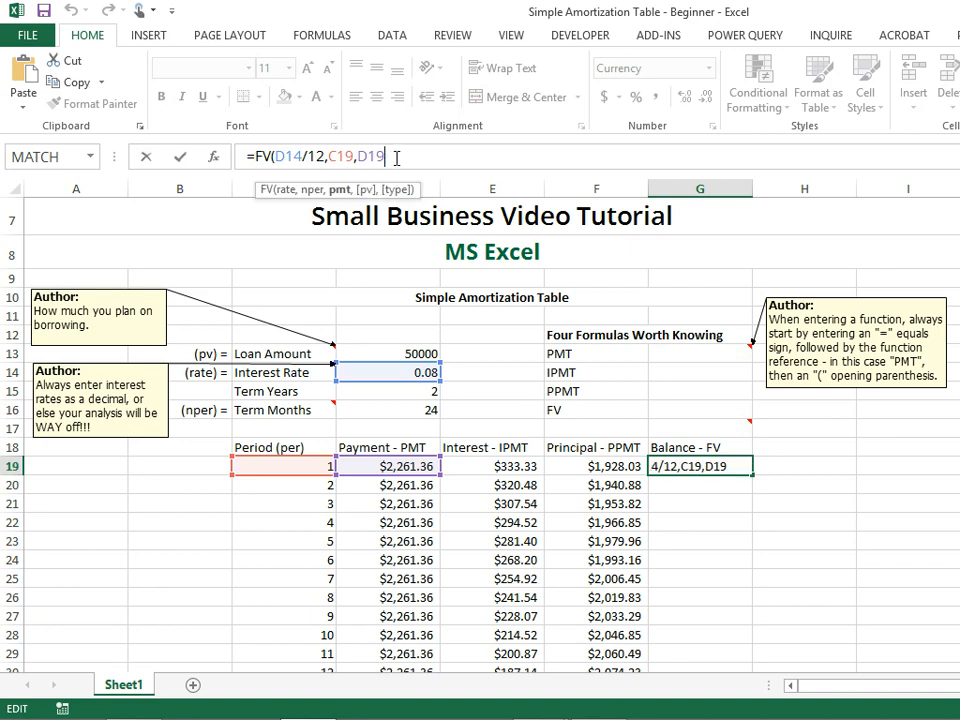
type(",")
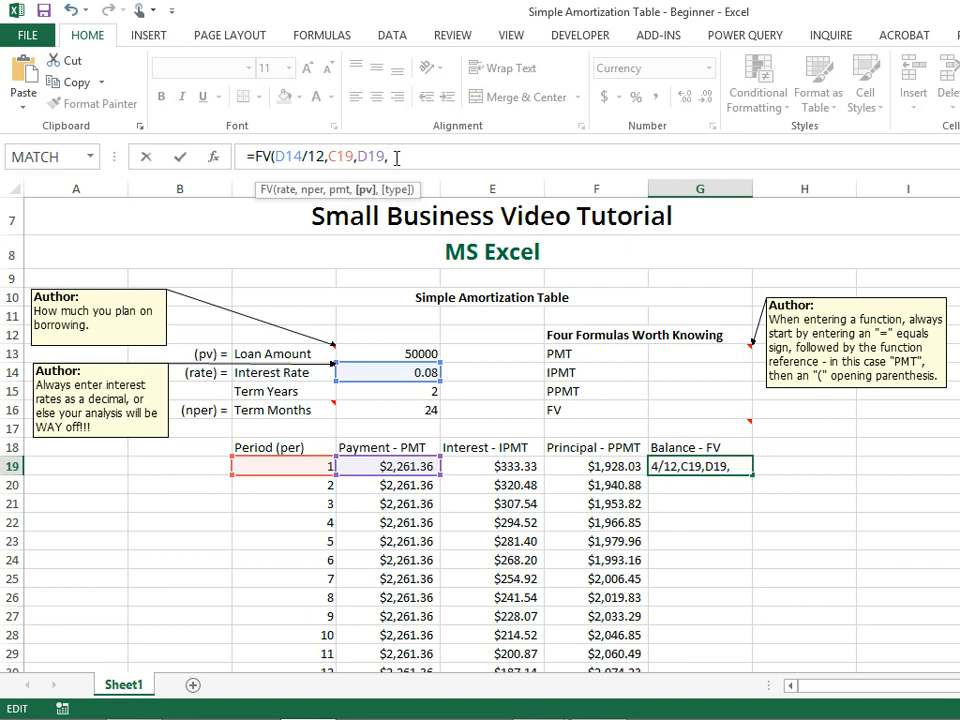
left_click(414, 350)
left_click(389, 157)
type("-")
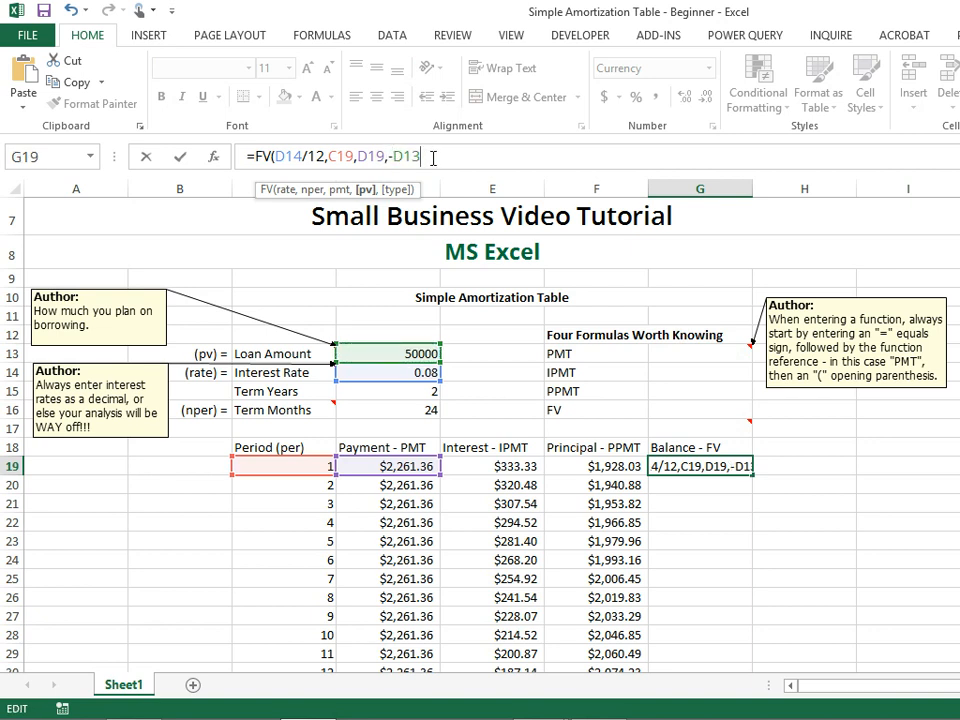
left_click(433, 158)
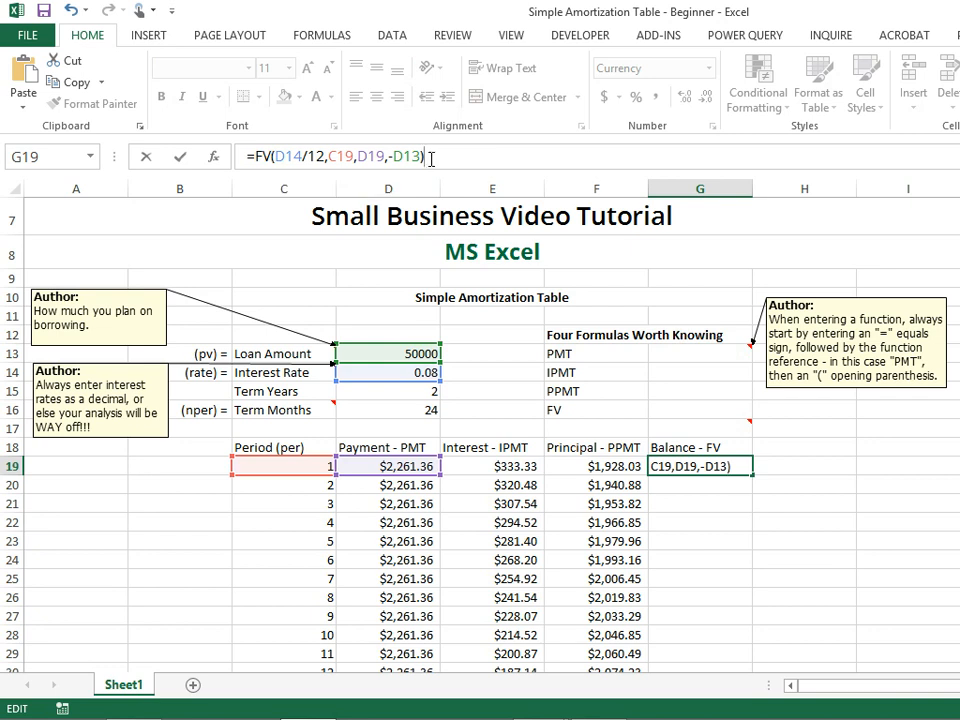
Make the pv and rate references absolute as -$D$13 and $D$14, and enter the FV formula.
left_click(396, 157)
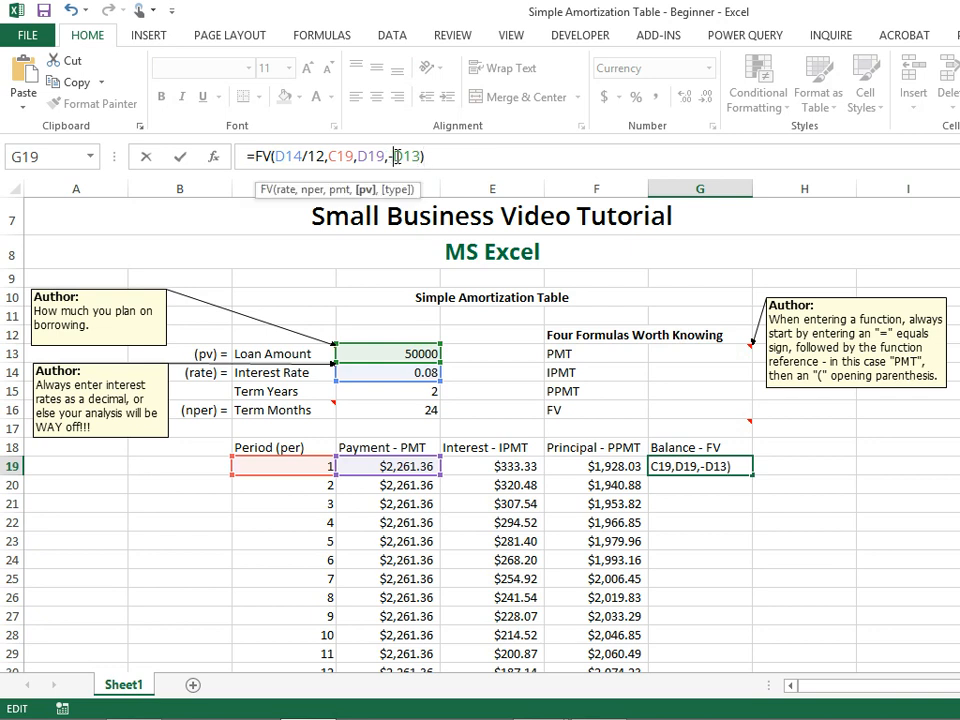
type("$")
left_click(415, 157)
type("$")
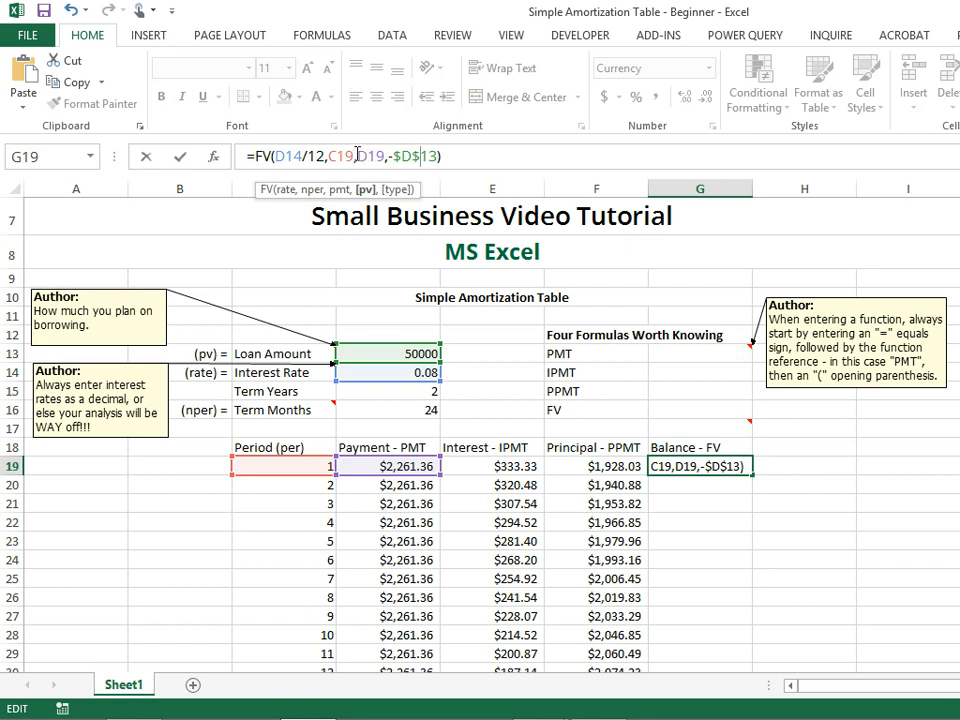
left_click(277, 158)
type("$")
left_click(297, 157)
type("$")
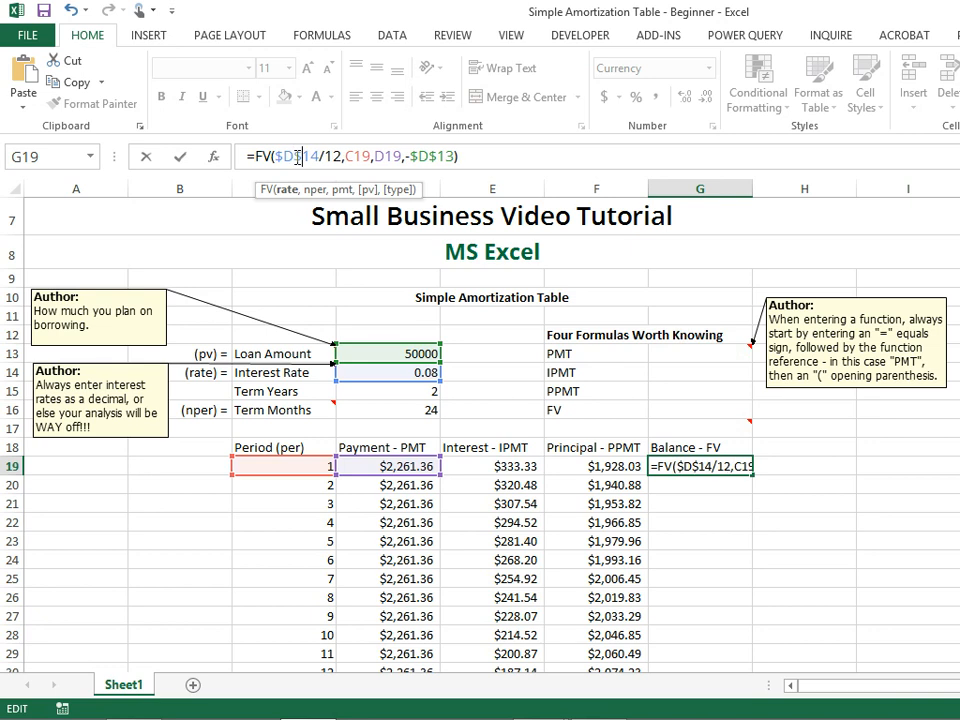
key("Return")
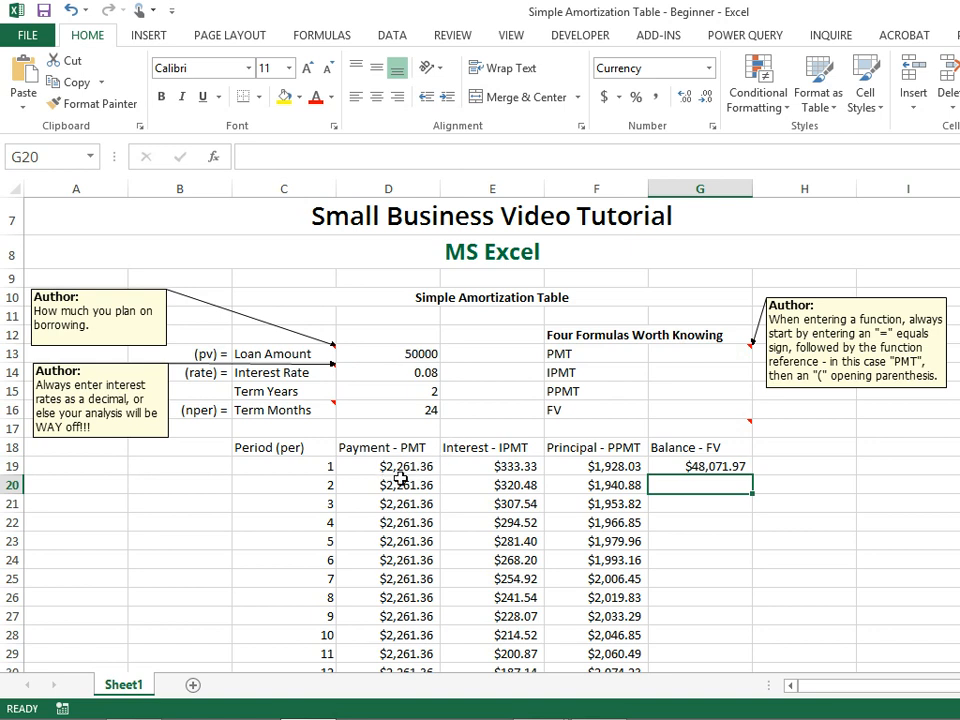
Fill the FV formula from G19 down through G42.
left_click(737, 465)
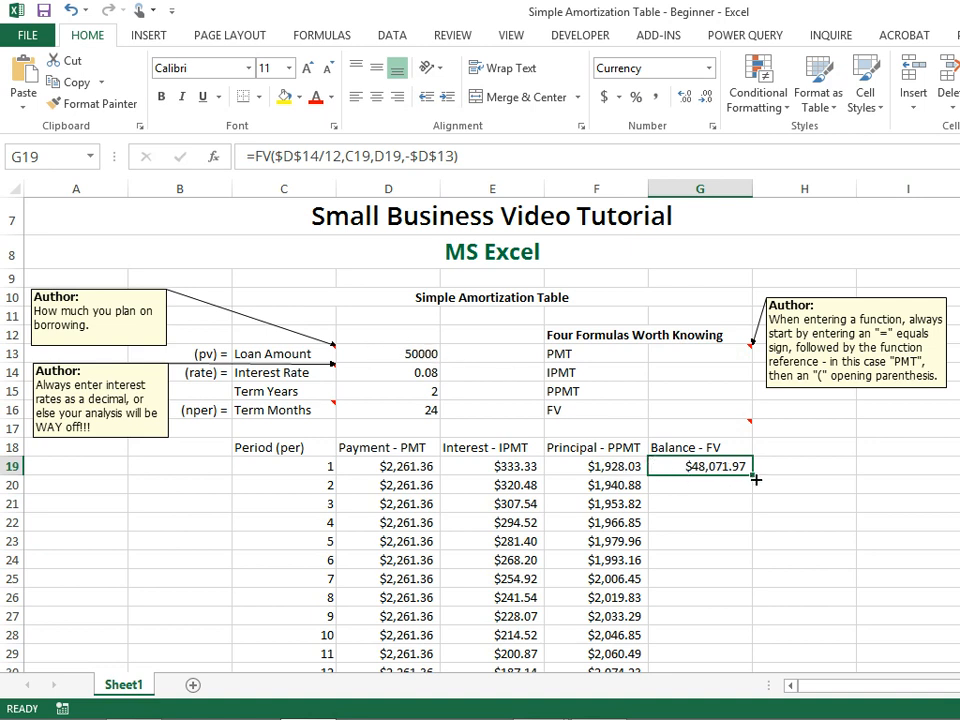
left_click_drag(753, 476, 731, 647)
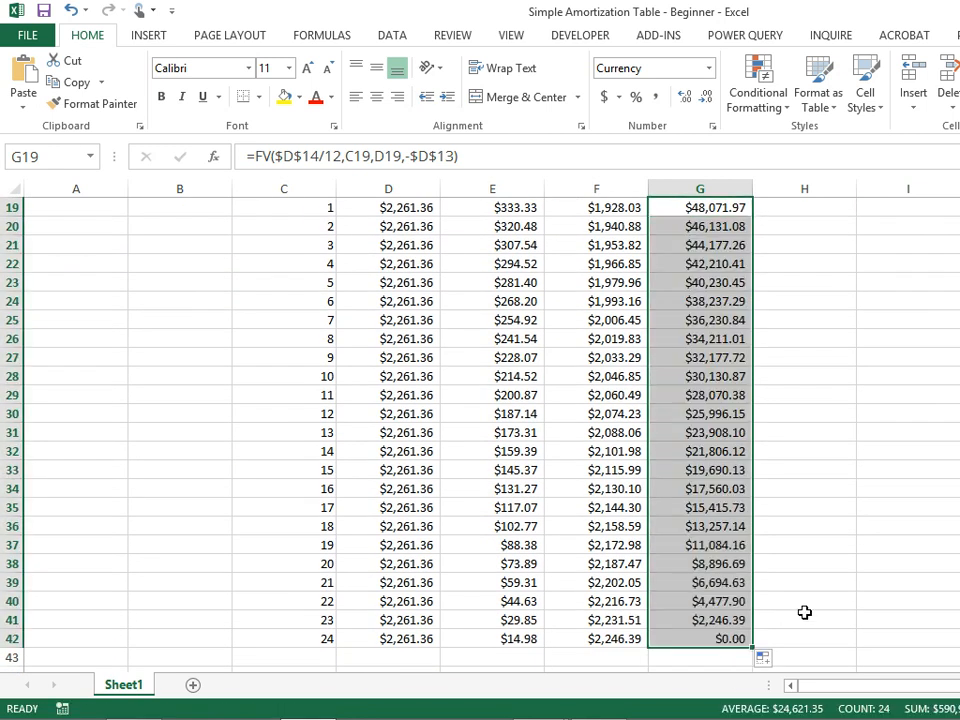
left_click(737, 638)
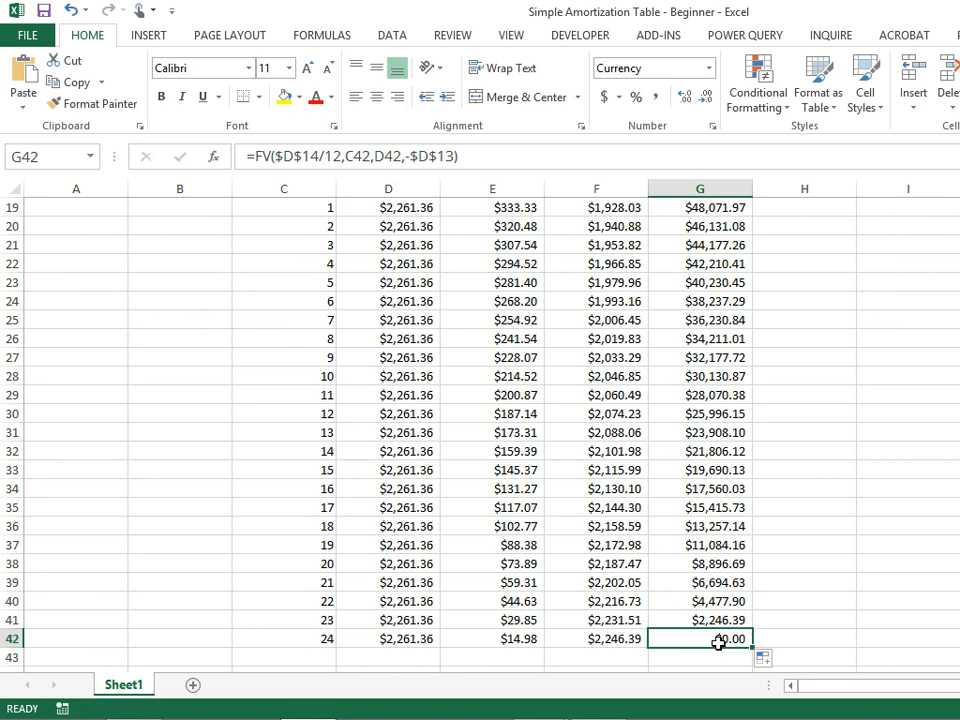
Add a Totals label in C43 and enter =SUM(D19:D42) in D43 to total the payments.
scroll(913, 552, "down", 2)
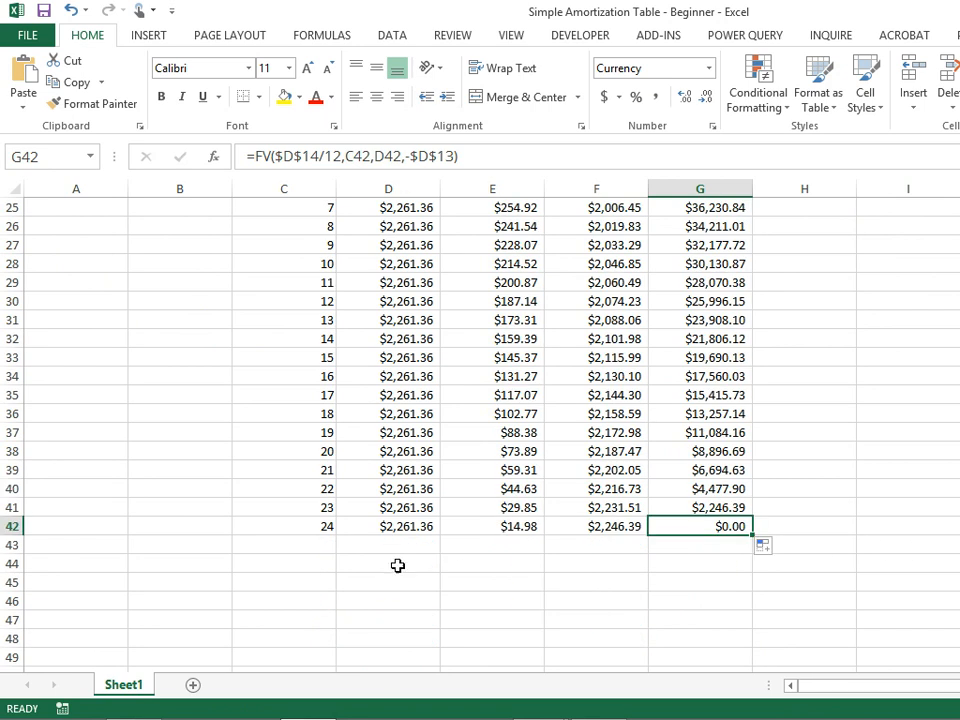
left_click(324, 548)
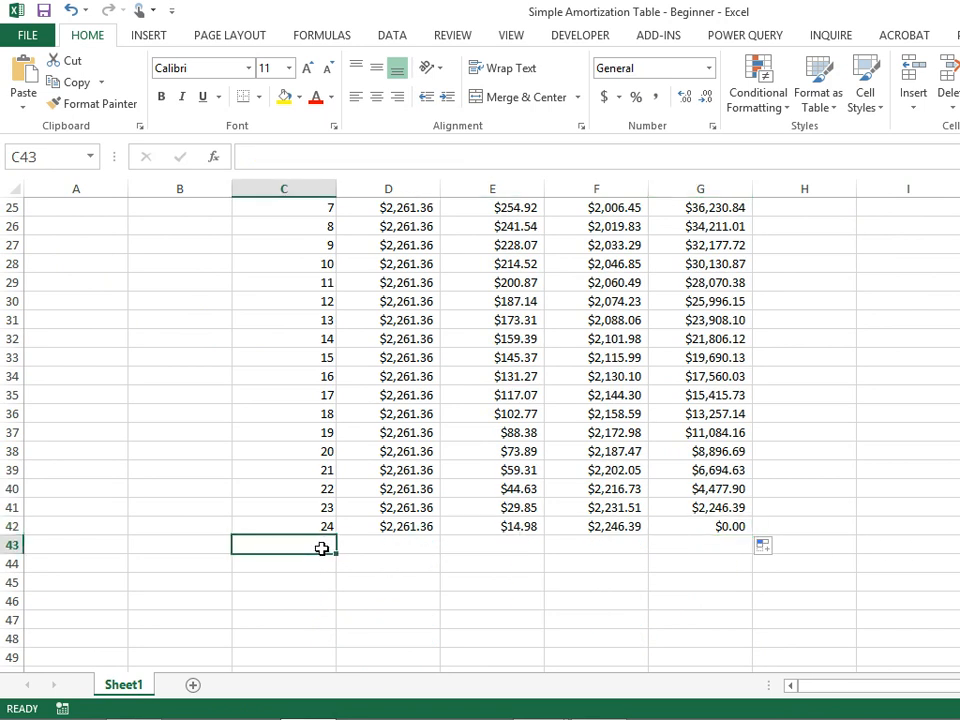
type("Totals")
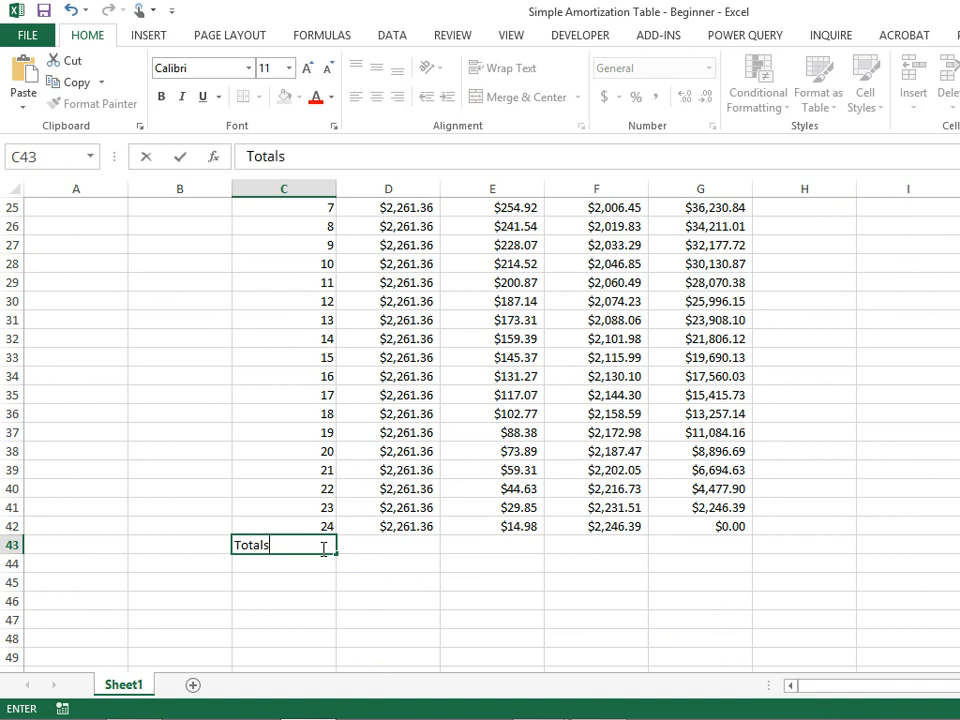
key("Tab")
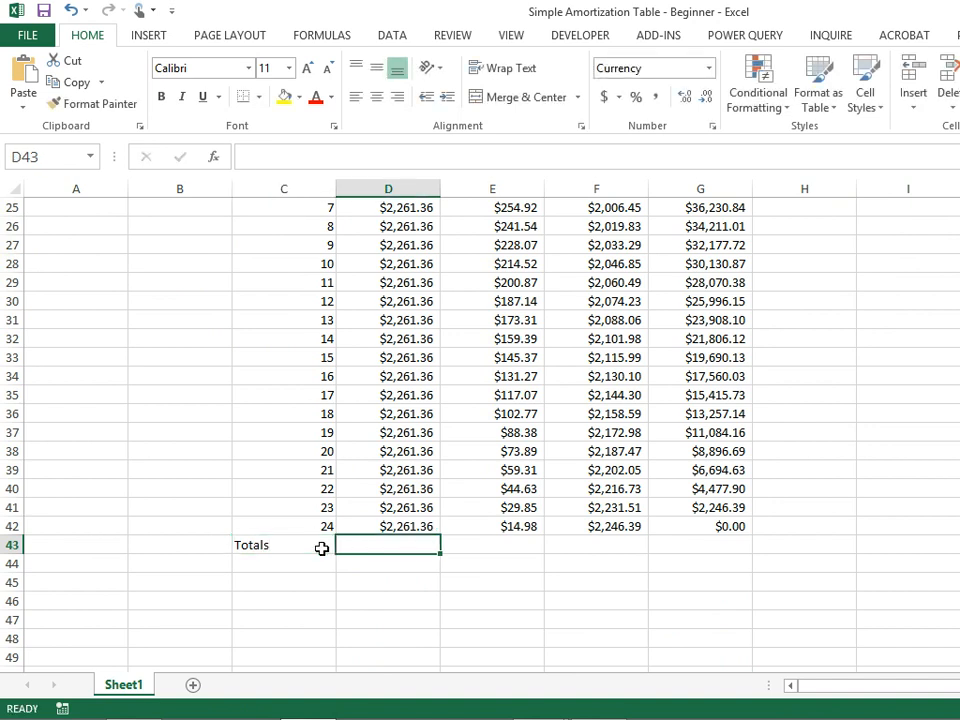
type("=sum(")
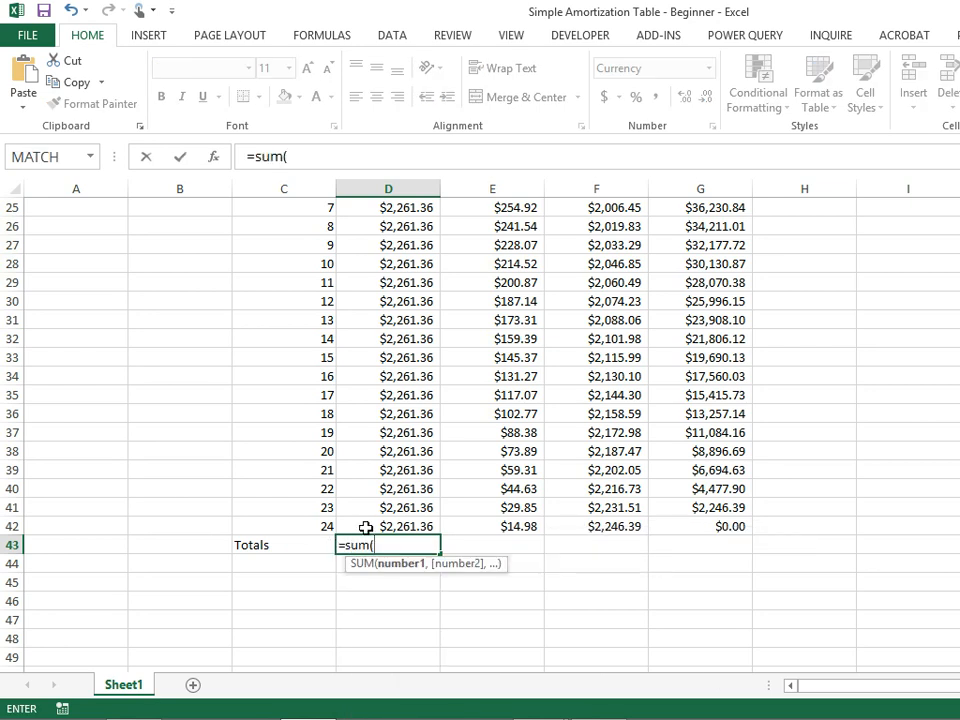
left_click_drag(369, 526, 397, 247)
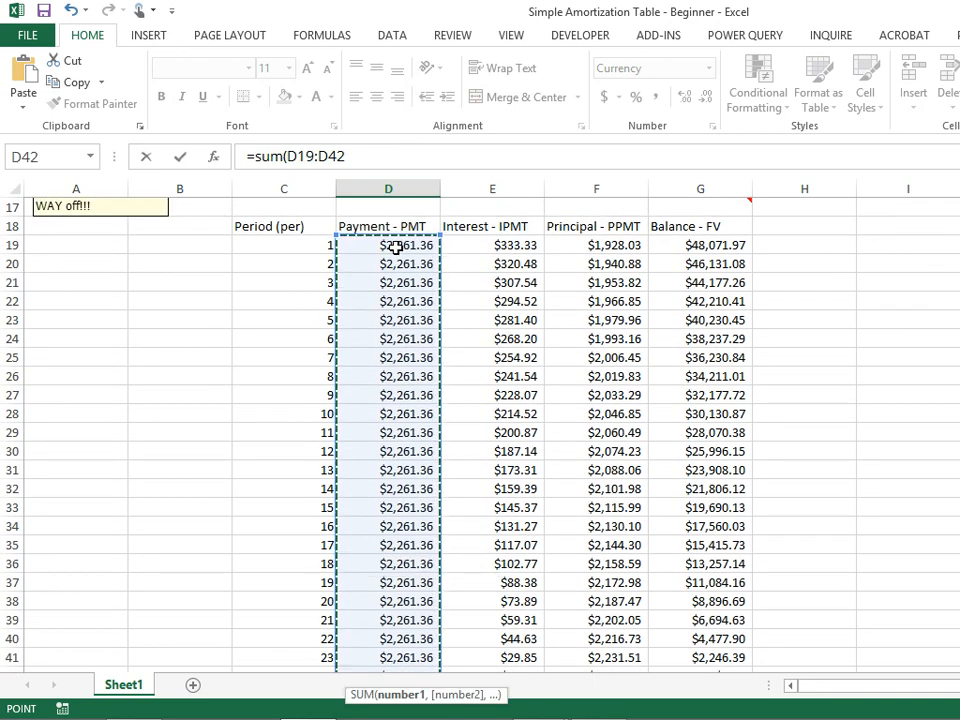
type(")")
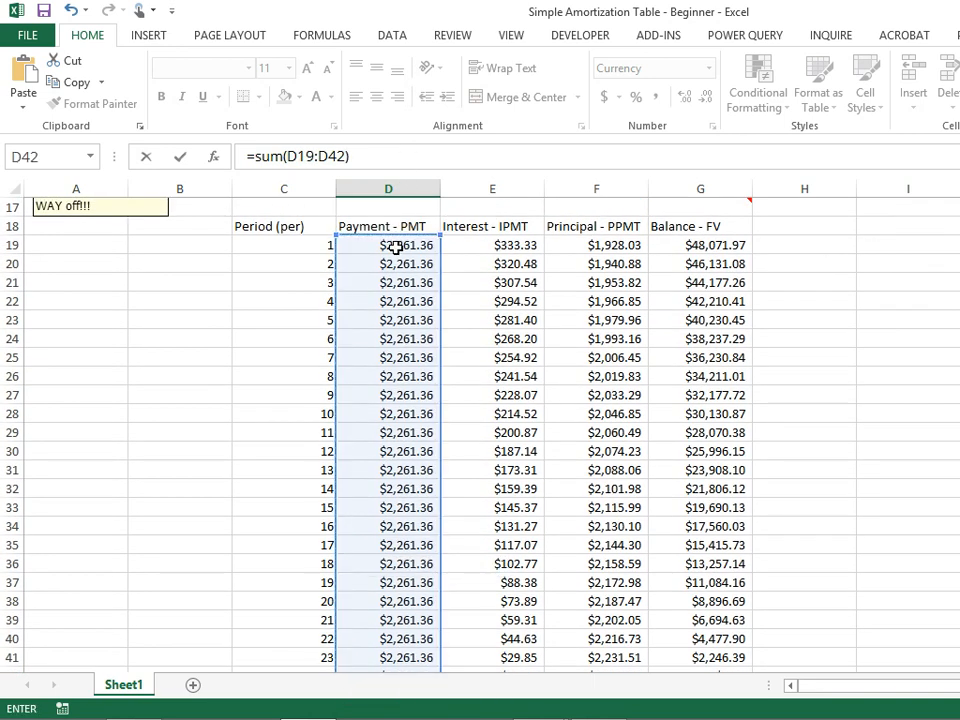
key("Return")
Fill the D43 SUM formula across to E43 and F43 to total interest and principal.
left_click(416, 640)
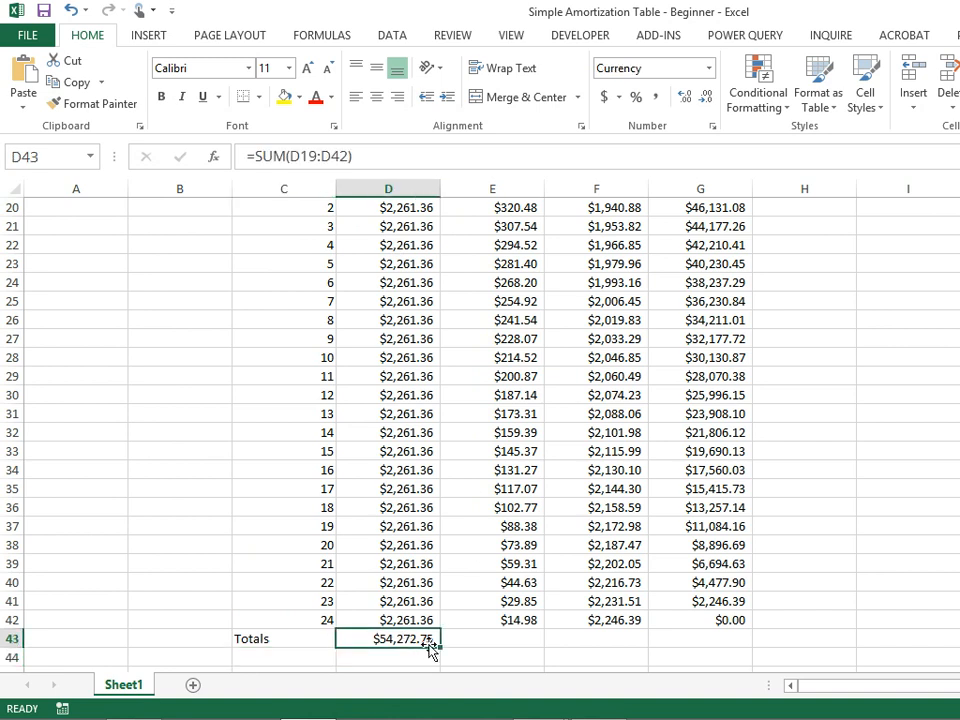
left_click_drag(440, 647, 656, 670)
left_click(556, 659)
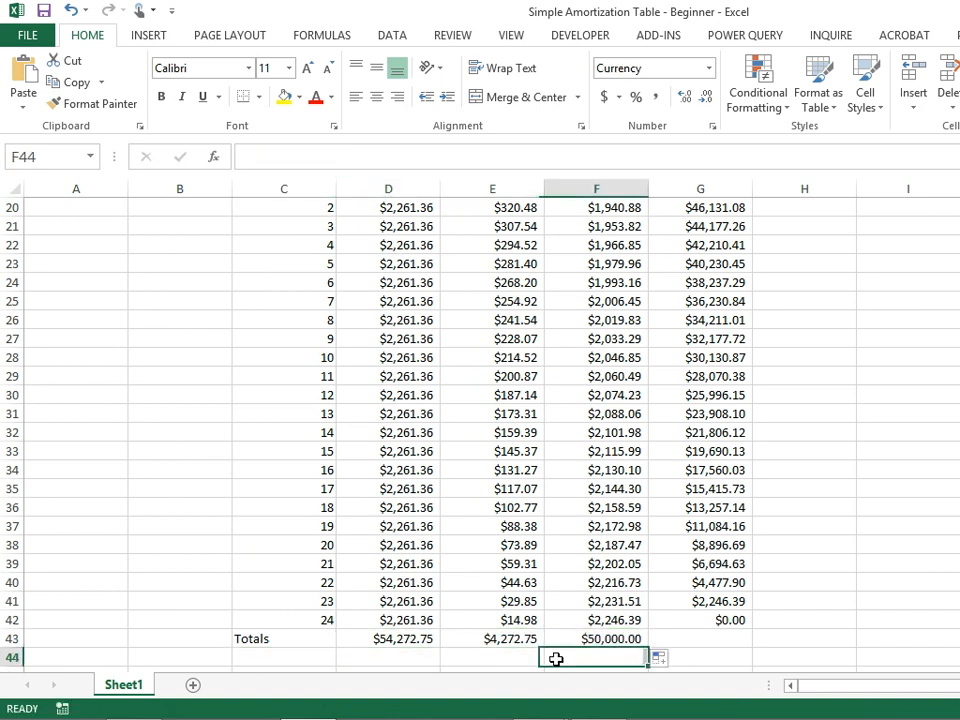
Review the totals formulas in row 43 and compare them with the loan inputs above the table.
scroll(602, 634, "up", 6)
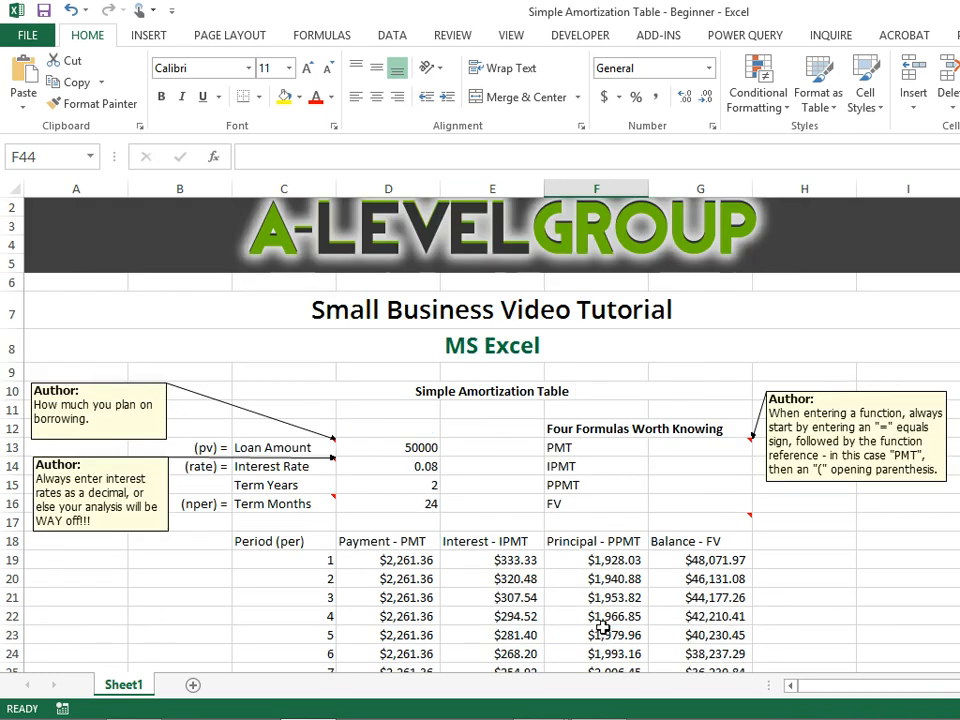
scroll(604, 600, "down", 7)
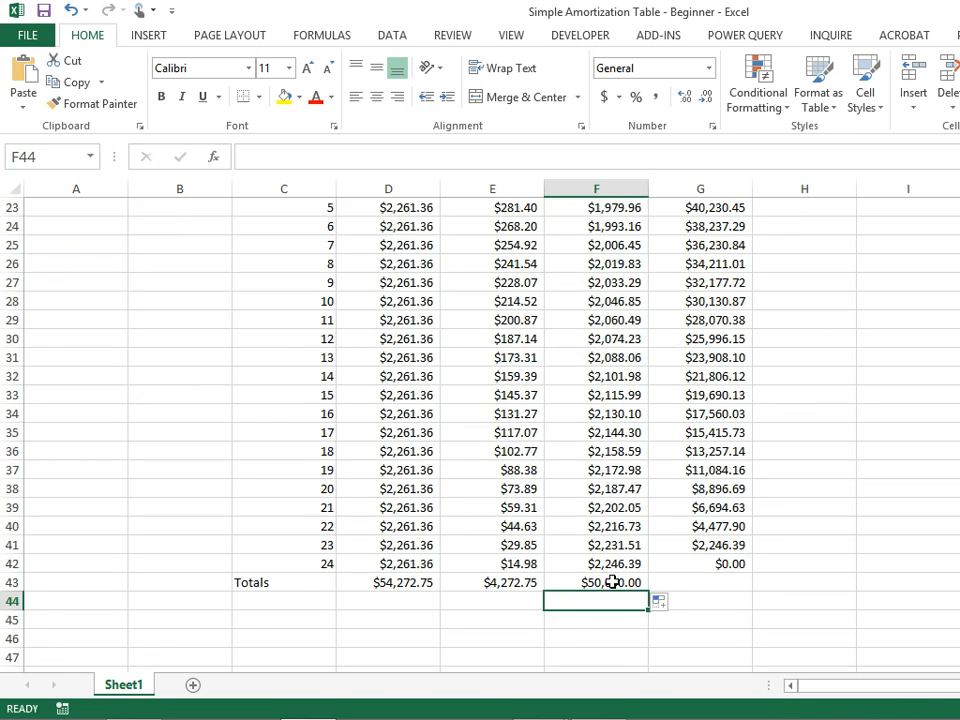
scroll(612, 575, "up", 7)
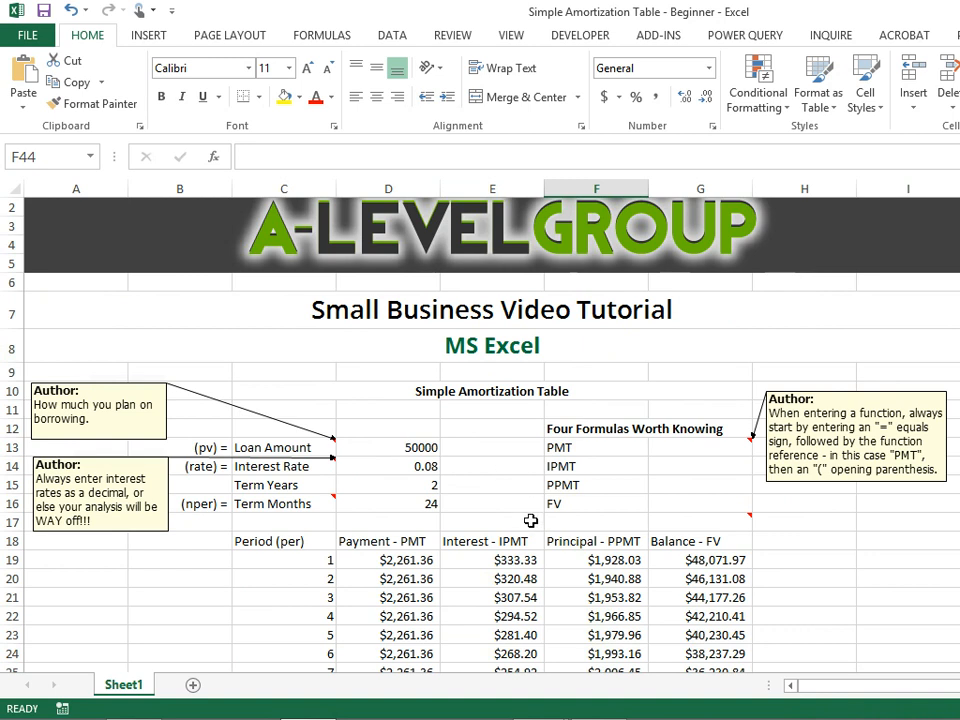
scroll(531, 502, "down", 6)
left_click(476, 640)
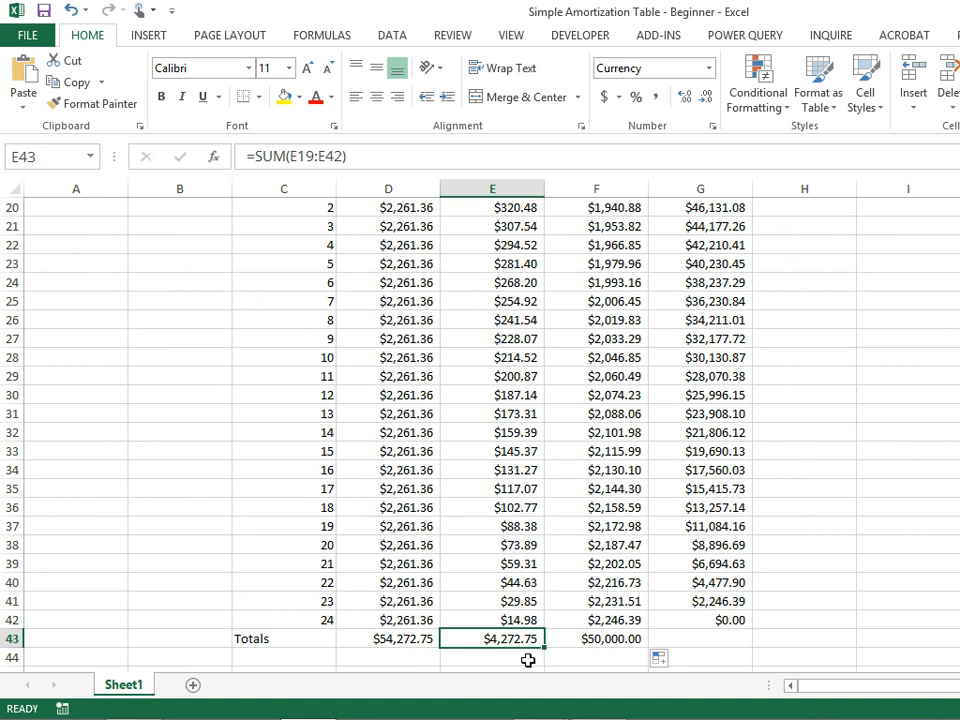
scroll(528, 660, "up", 2)
scroll(527, 656, "down", 3)
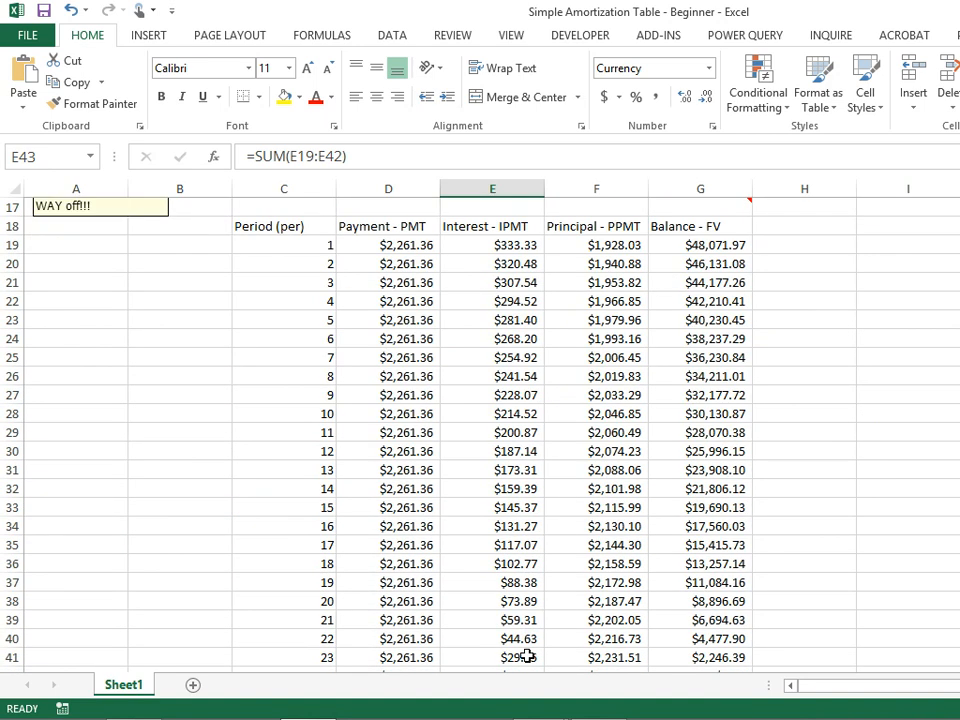
left_click(619, 581)
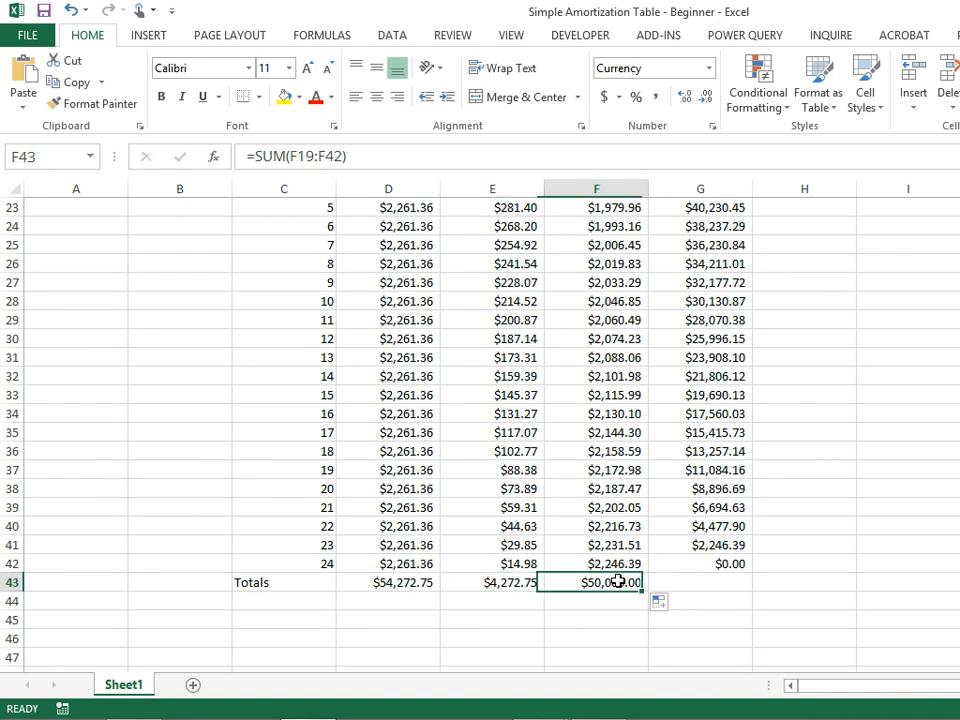
left_click(529, 584)
left_click(377, 584)
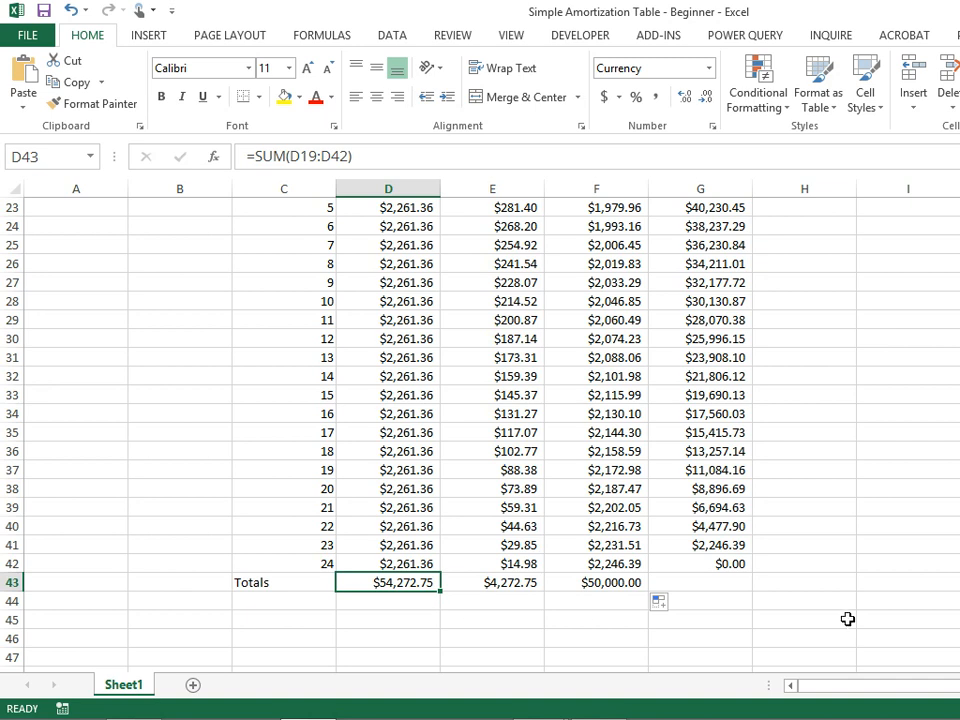
scroll(849, 619, "up", 7)
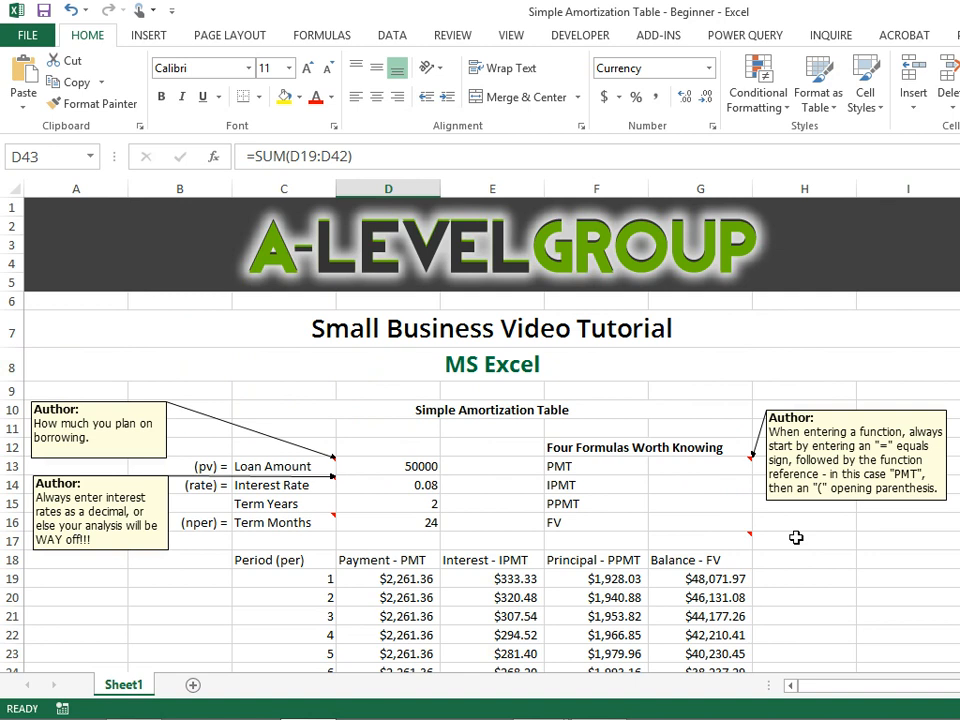
left_click(607, 410)
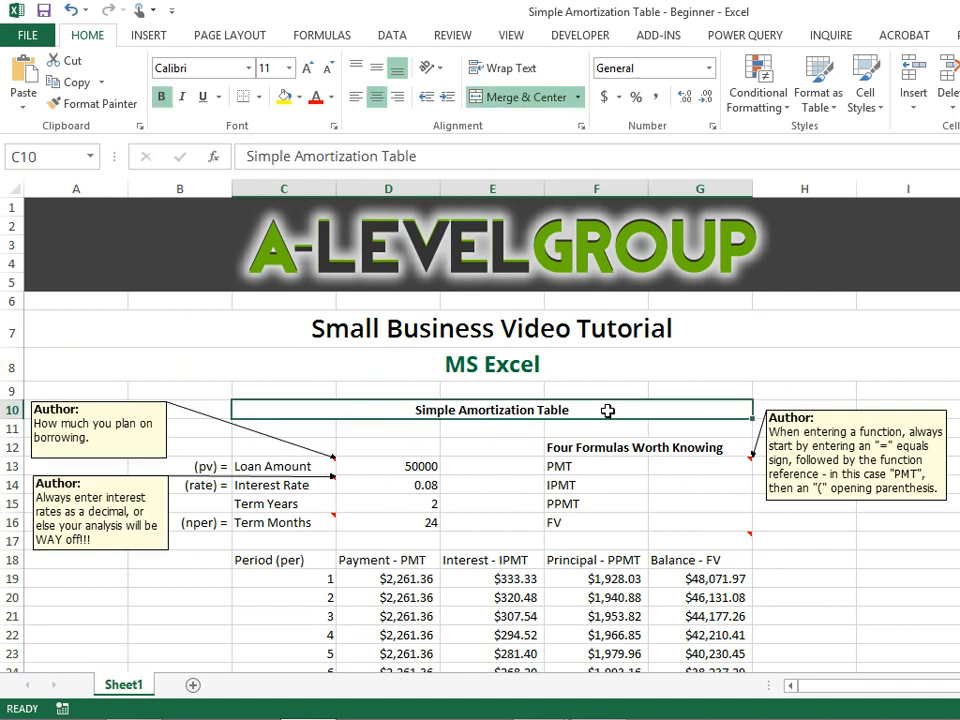